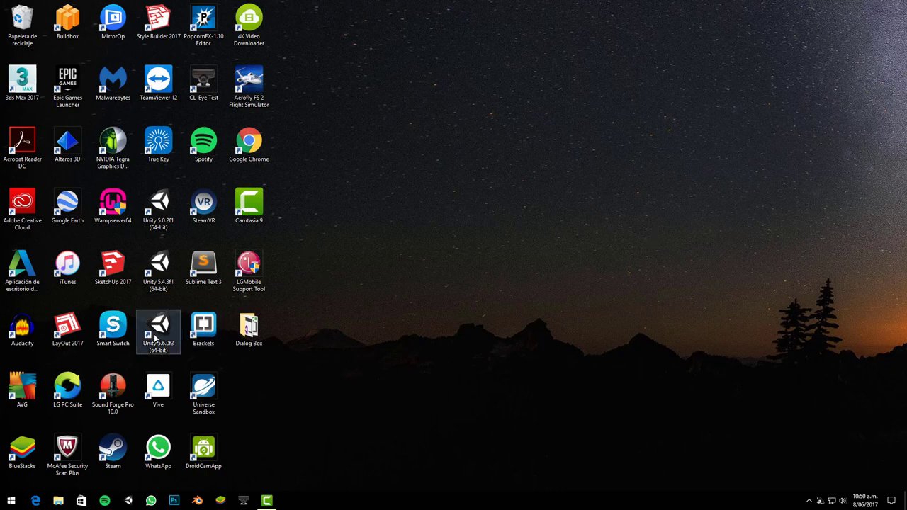
Launch Unity 5.6.0f3 from the desktop shortcut and open the Dialog Box project.
right_click(157, 339)
left_click(209, 50)
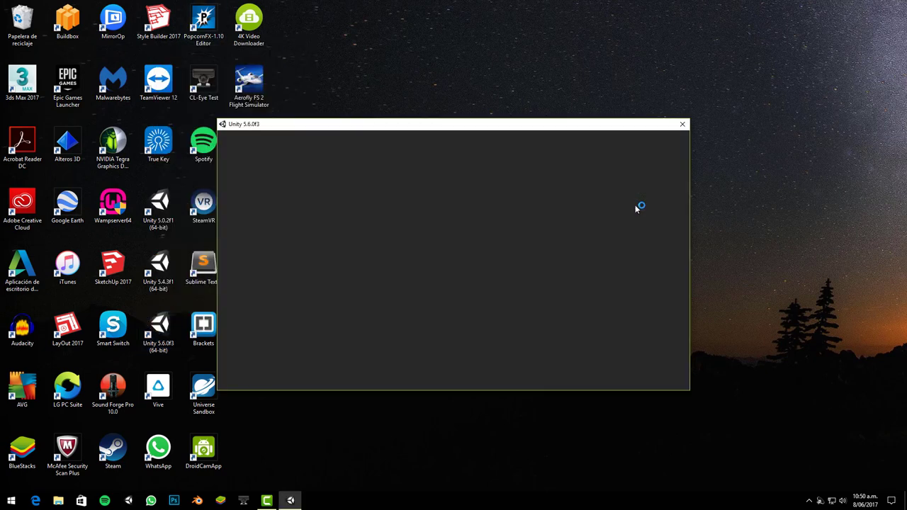
left_click(361, 202)
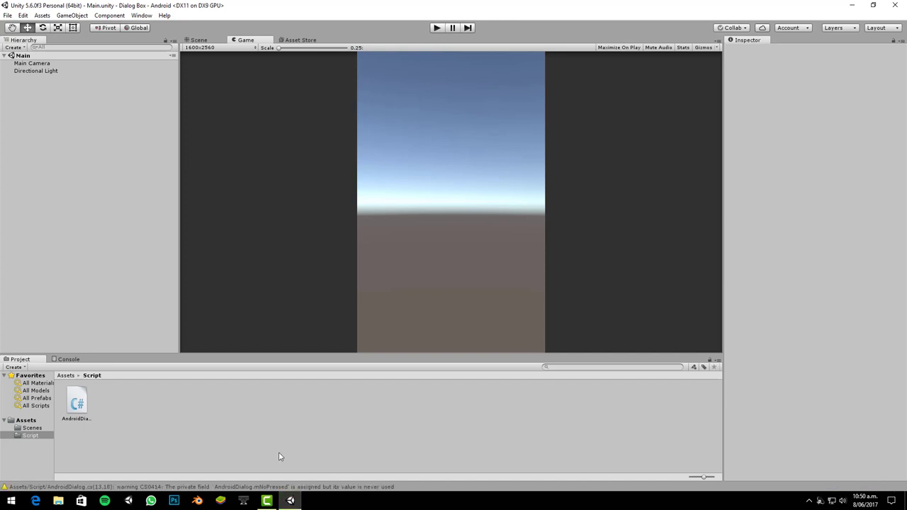
Review the CS0414 warnings for mYesPressed and mNoPressed in the Console, then clear them.
left_click(47, 489)
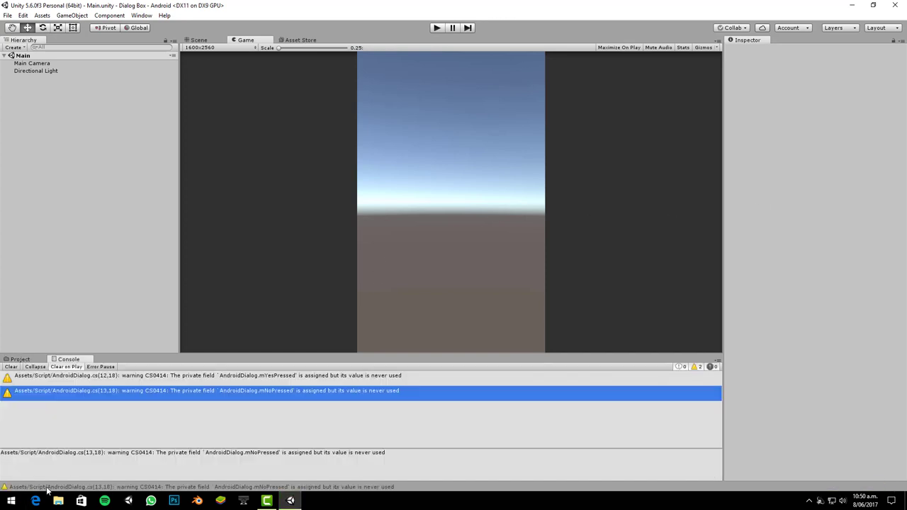
left_click(352, 378)
left_click(348, 389)
left_click(349, 382)
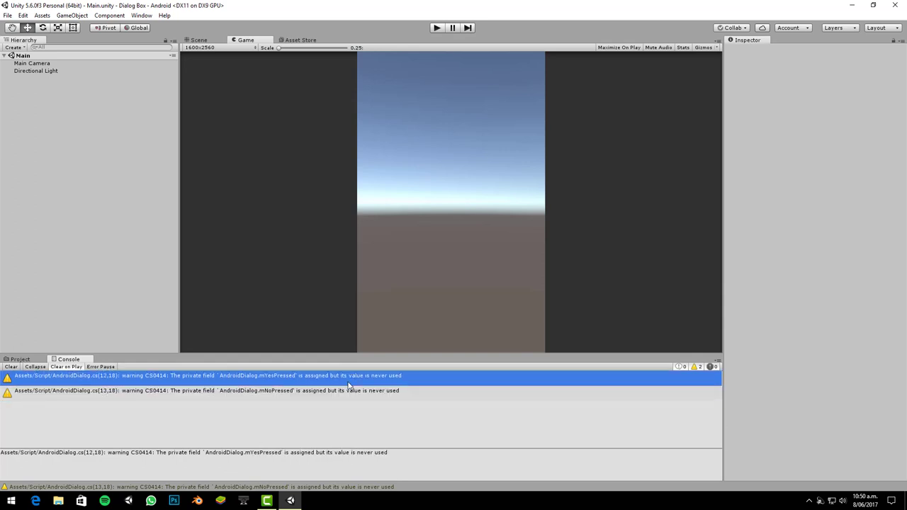
left_click(10, 368)
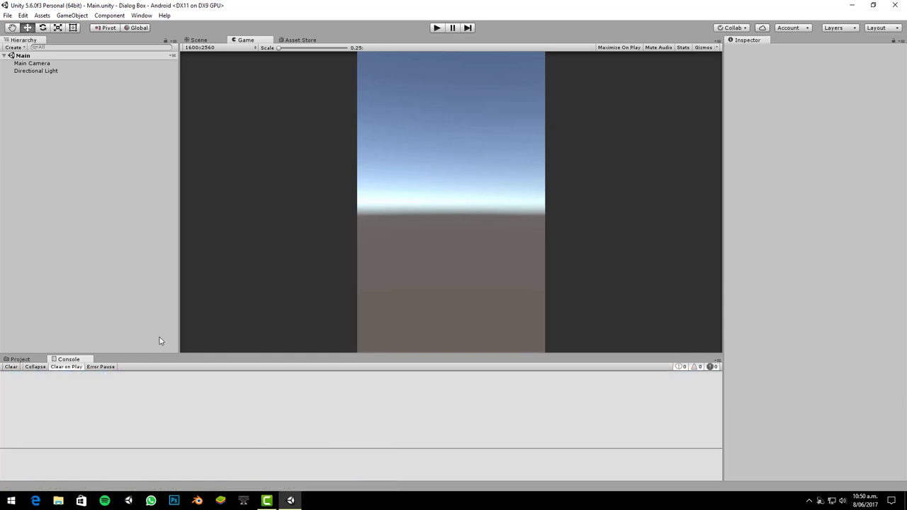
Reimport the AndroidDialog.cs script and open it for editing in Visual Studio.
left_click(31, 361)
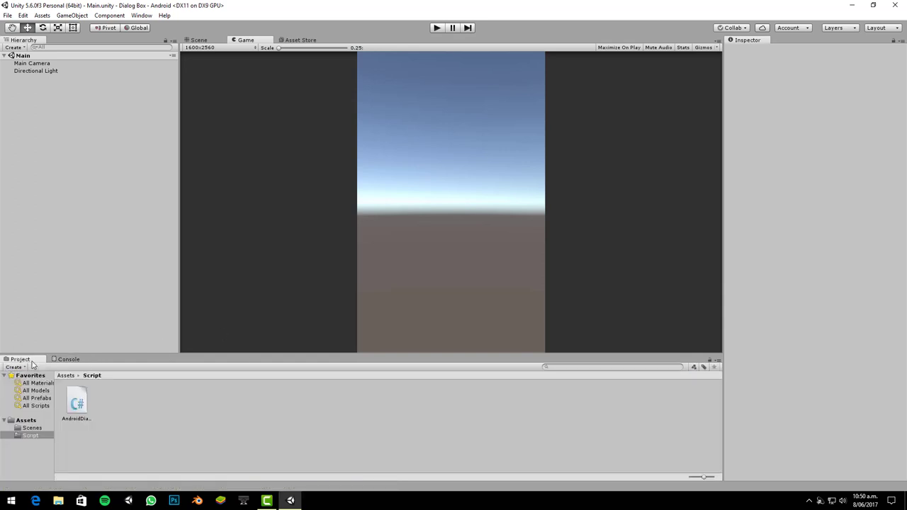
right_click(77, 407)
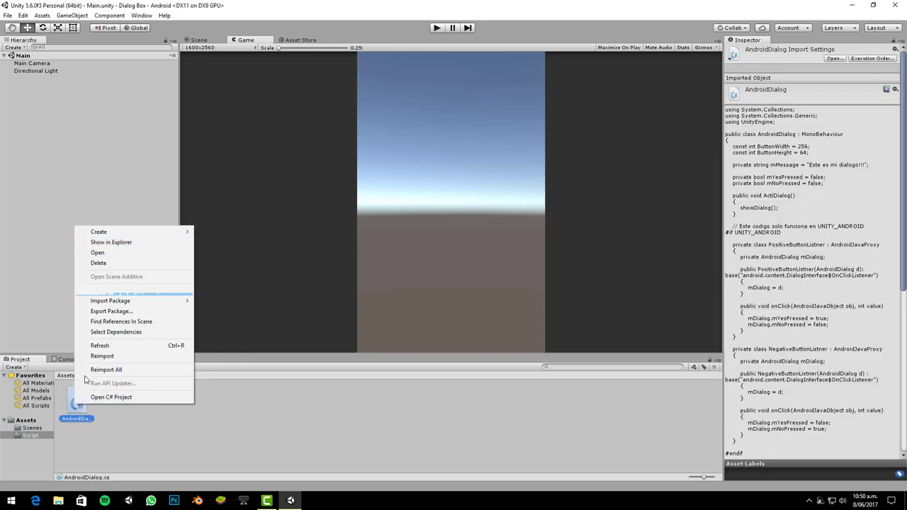
left_click(102, 356)
double_click(77, 401)
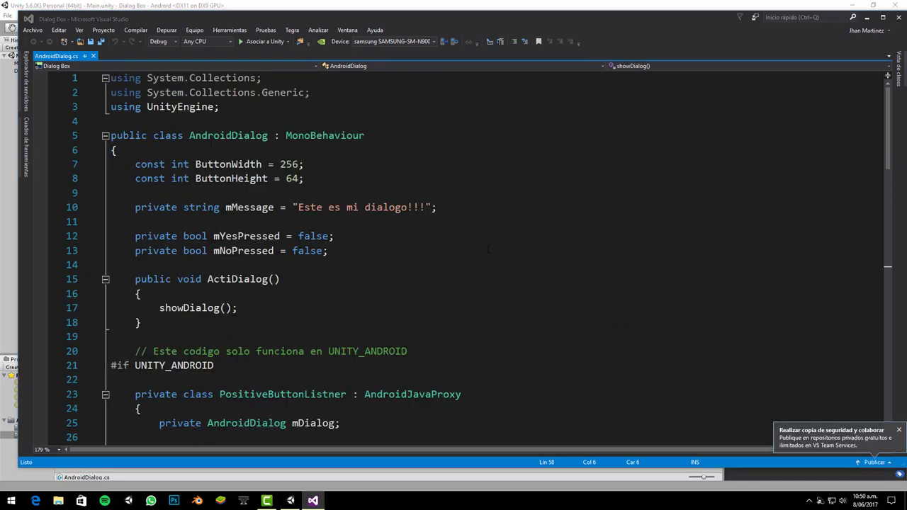
Scroll through AndroidDialog.cs down to the showDialog method that builds the Yes/No AlertDialog.
scroll(487, 250, "down", 4)
scroll(488, 250, "down", 3)
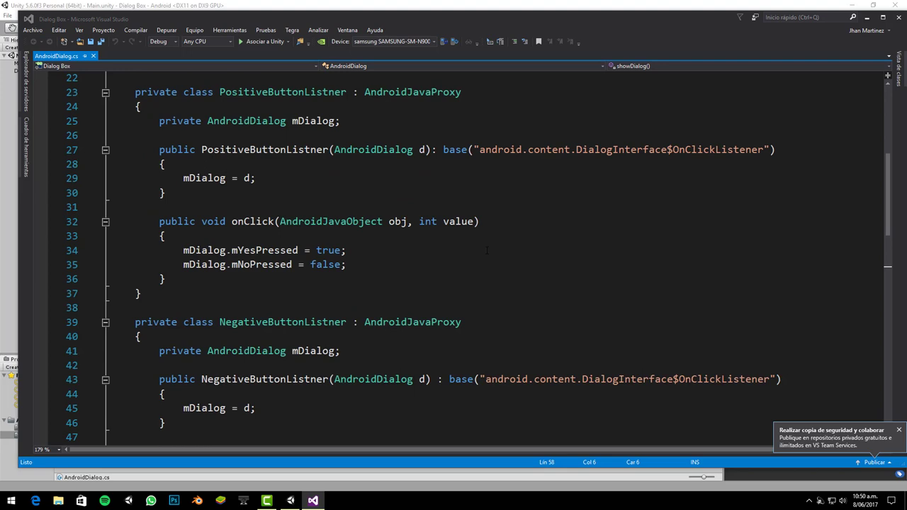
scroll(487, 249, "up", 2)
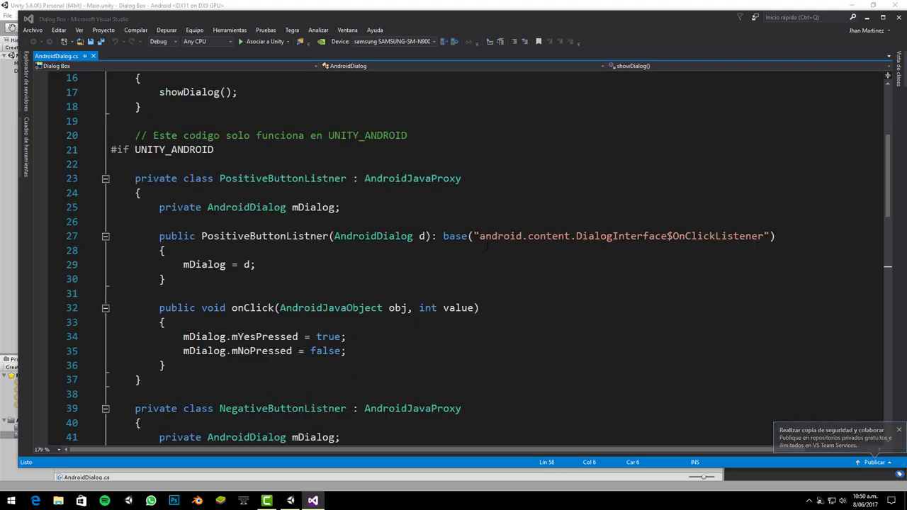
scroll(487, 246, "down", 2)
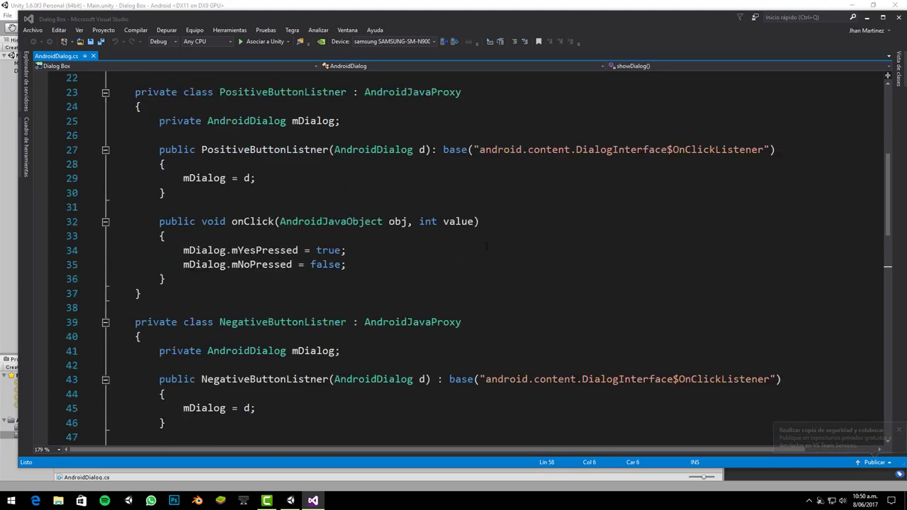
scroll(488, 246, "down", 2)
scroll(486, 246, "down", 2)
scroll(486, 246, "down", 4)
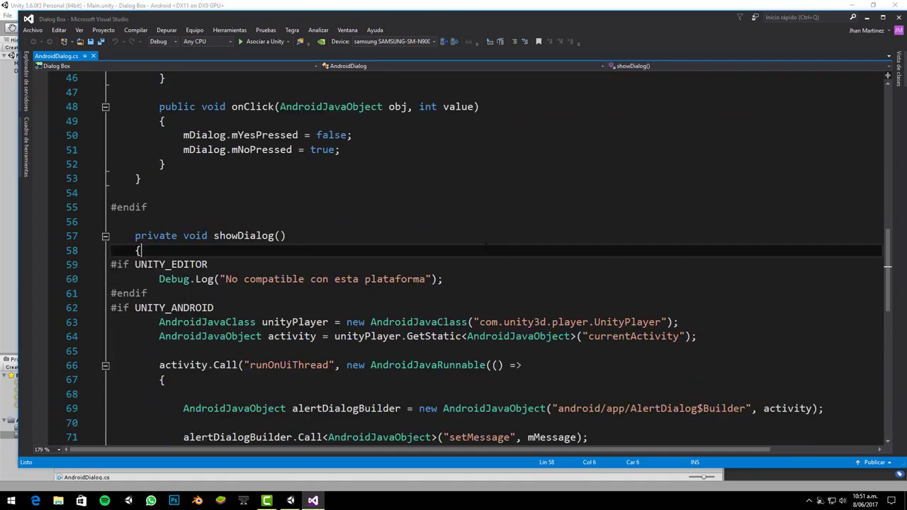
scroll(486, 246, "down", 1)
scroll(486, 248, "down", 2)
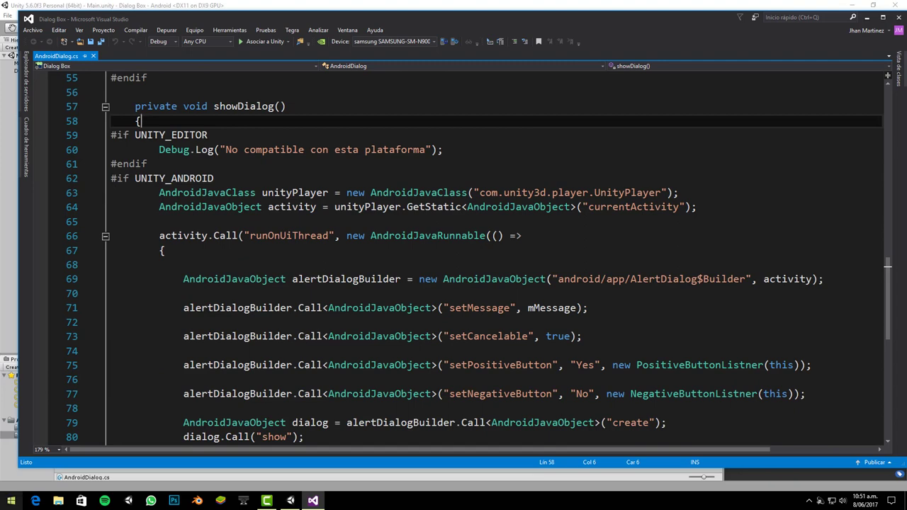
left_click(10, 500)
Bring up the Android Developers Activity reference in Chrome, maximized.
left_click(76, 303)
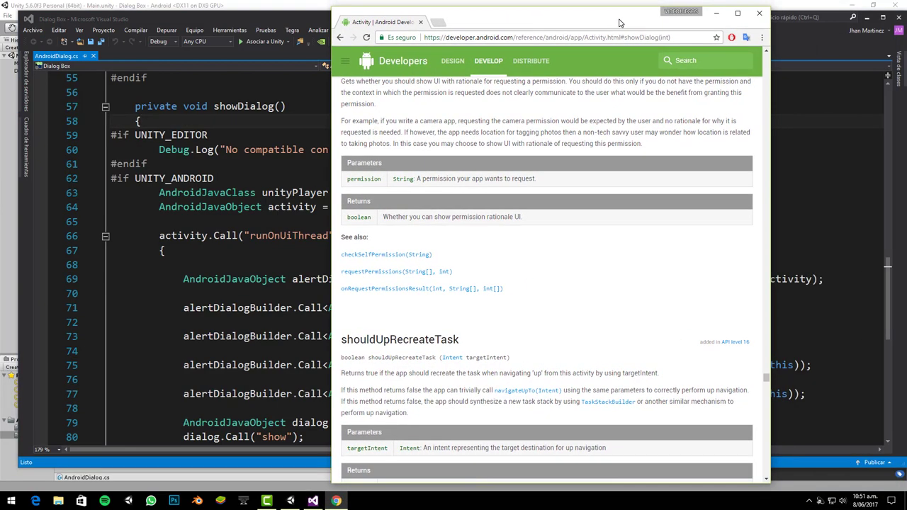
scroll(485, 159, "up", 3)
scroll(489, 158, "up", 3)
scroll(489, 157, "up", 3)
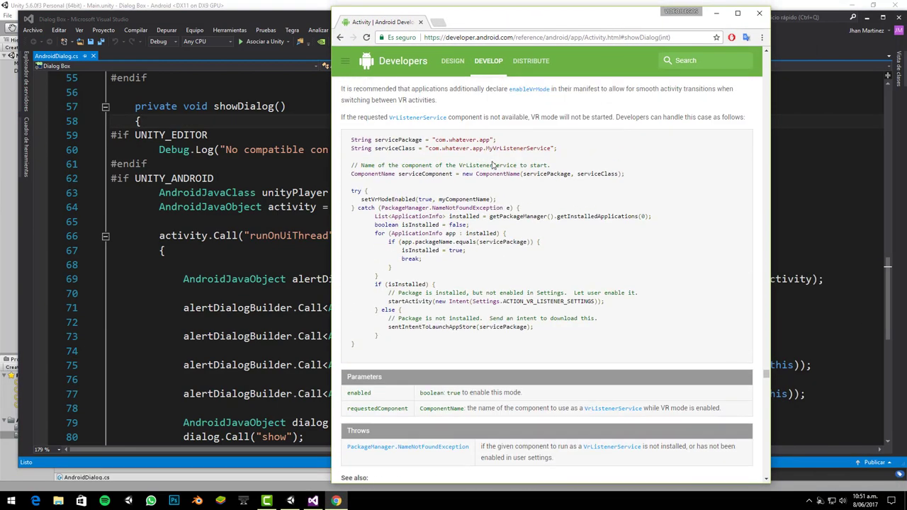
scroll(493, 178, "up", 3)
scroll(482, 210, "up", 3)
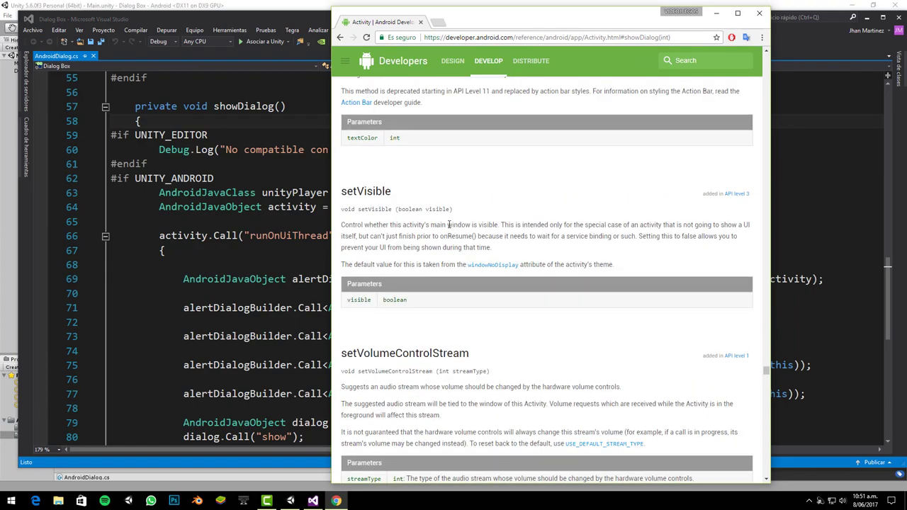
scroll(457, 225, "up", 3)
scroll(444, 227, "up", 2)
scroll(444, 226, "up", 3)
scroll(543, 217, "up", 3)
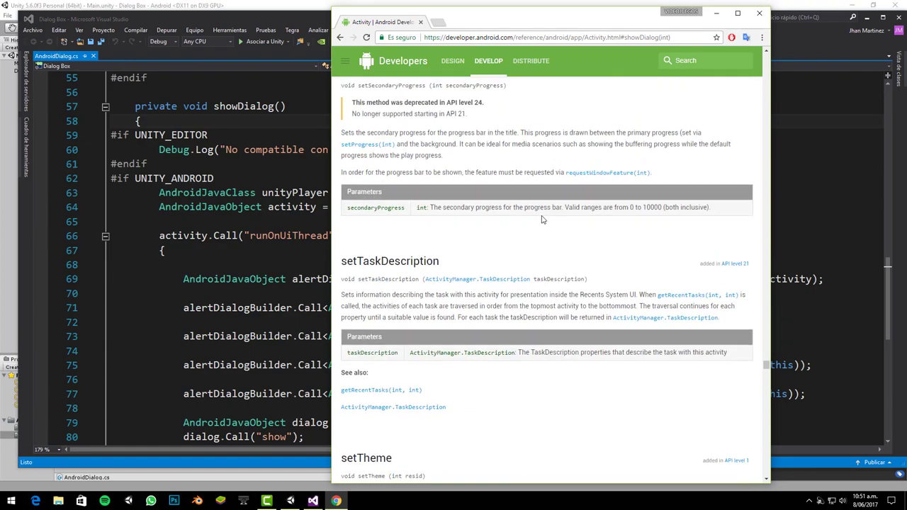
scroll(543, 217, "up", 3)
left_click(739, 15)
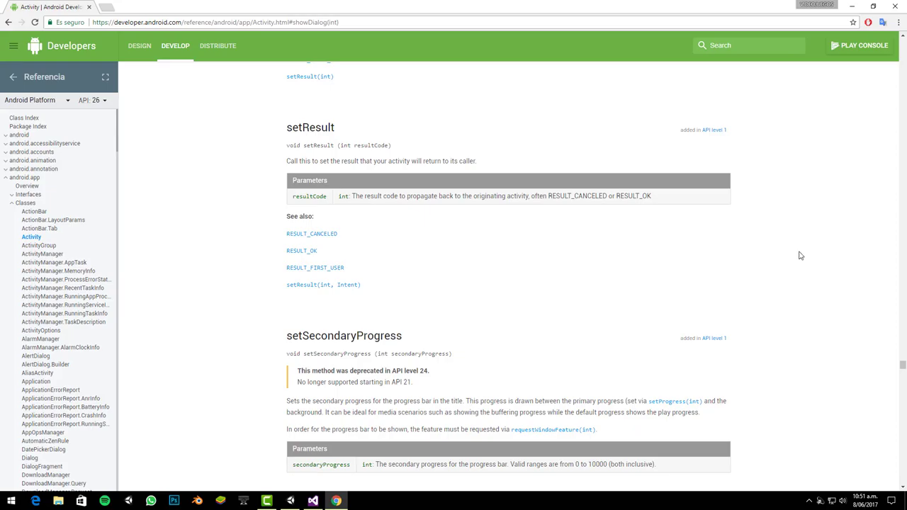
scroll(893, 360, "up", 2)
scroll(903, 291, "up", 5)
mouse_move(903, 291)
left_mouse_down()
mouse_move(902, 69)
mouse_move(903, 148)
left_mouse_up()
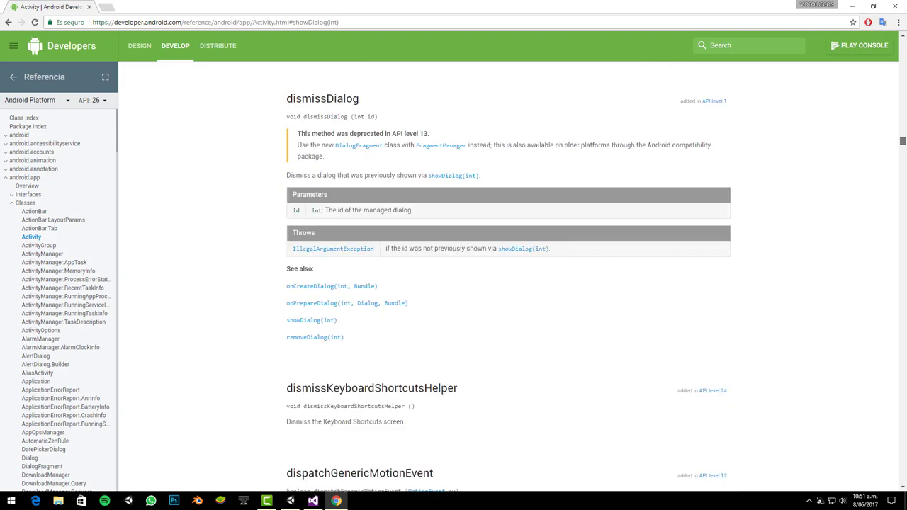
Search the page for 'show' to find the deprecated showDialog(int, Bundle) entry, then minimize Chrome.
scroll(796, 186, "down", 5)
scroll(804, 189, "down", 4)
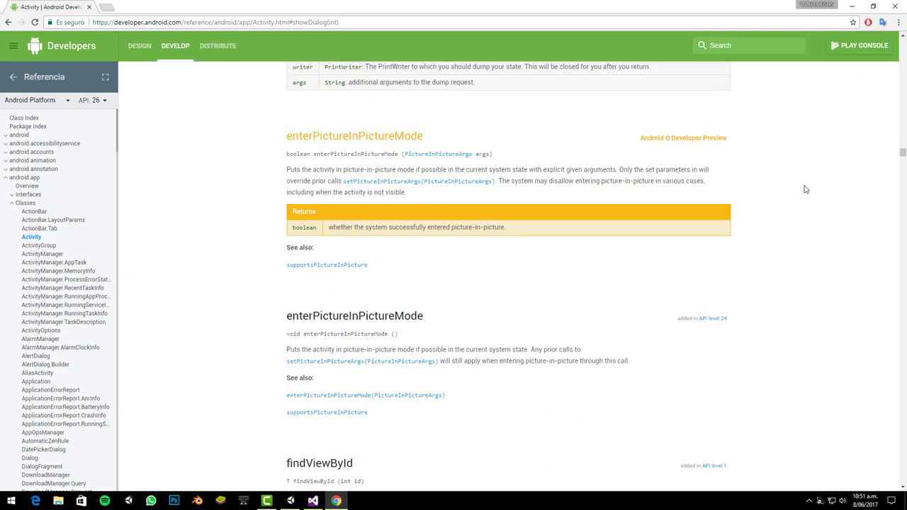
scroll(806, 195, "down", 5)
scroll(808, 198, "down", 5)
scroll(809, 199, "down", 5)
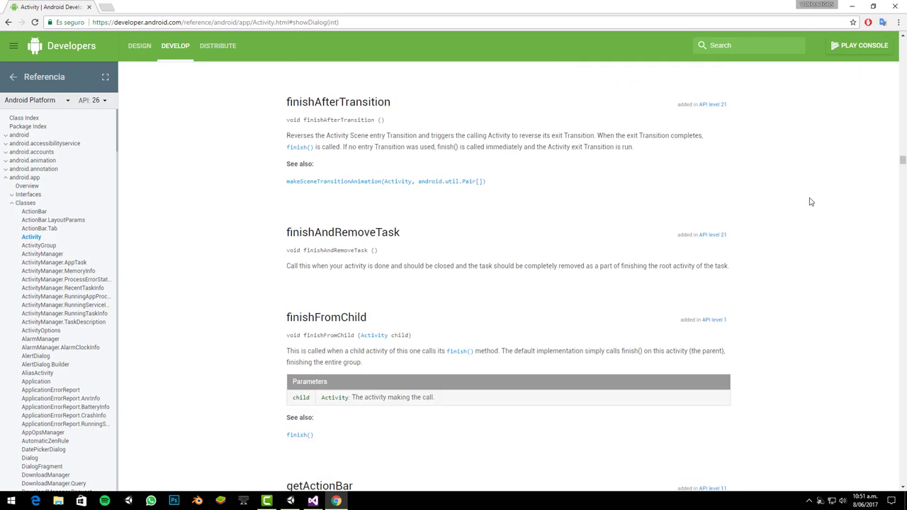
scroll(810, 198, "down", 5)
scroll(812, 198, "down", 5)
scroll(813, 198, "down", 3)
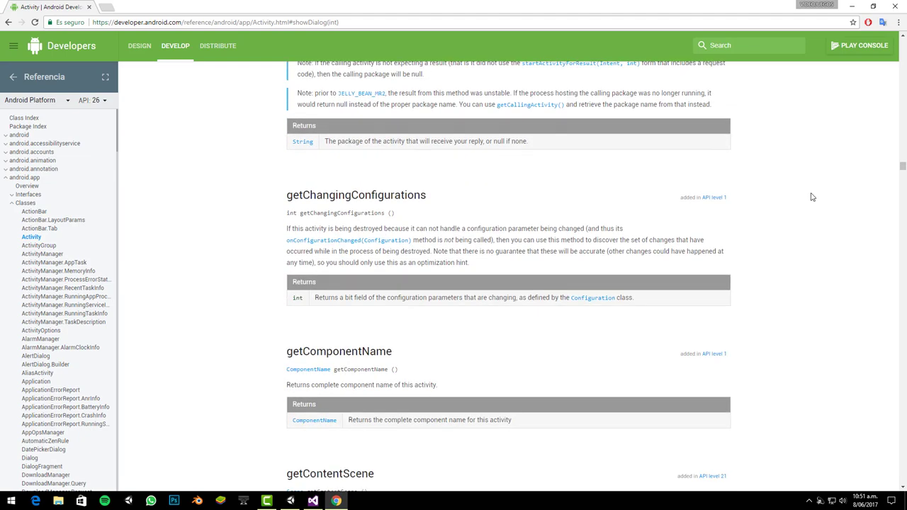
scroll(814, 200, "down", 4)
scroll(816, 203, "down", 5)
scroll(816, 203, "down", 5)
scroll(816, 203, "down", 4)
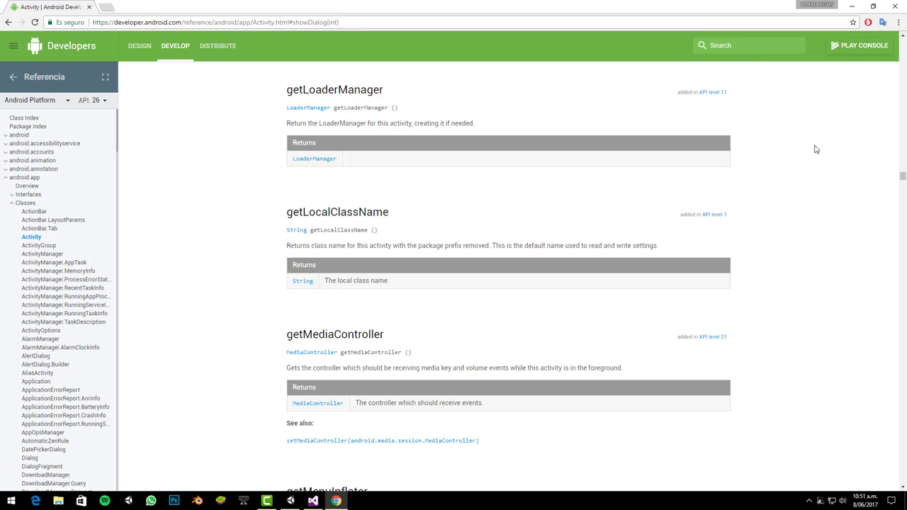
key("ctrl+f")
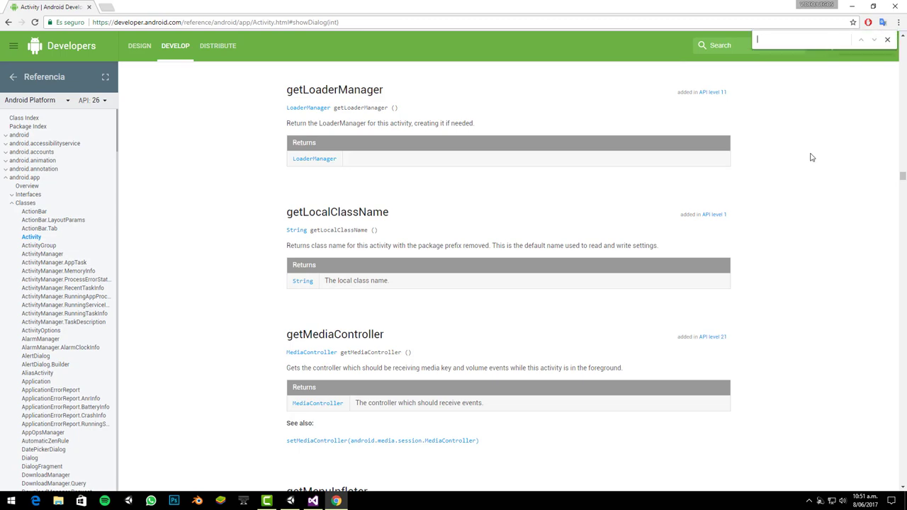
type("show")
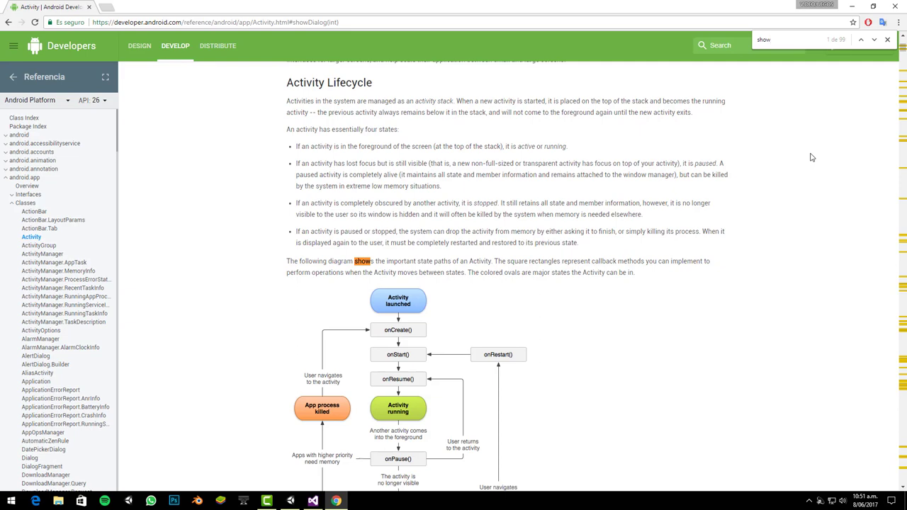
scroll(845, 292, "down", 10)
scroll(845, 290, "down", 3)
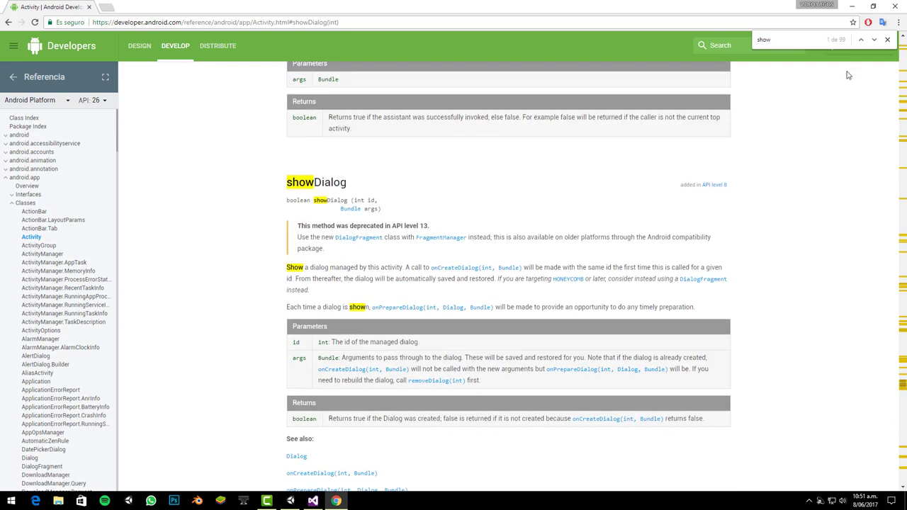
left_click(887, 39)
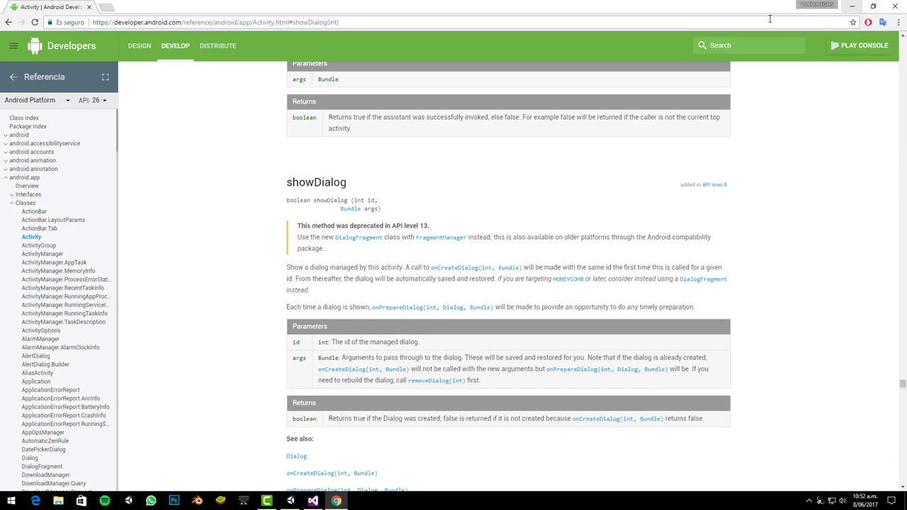
left_click(852, 7)
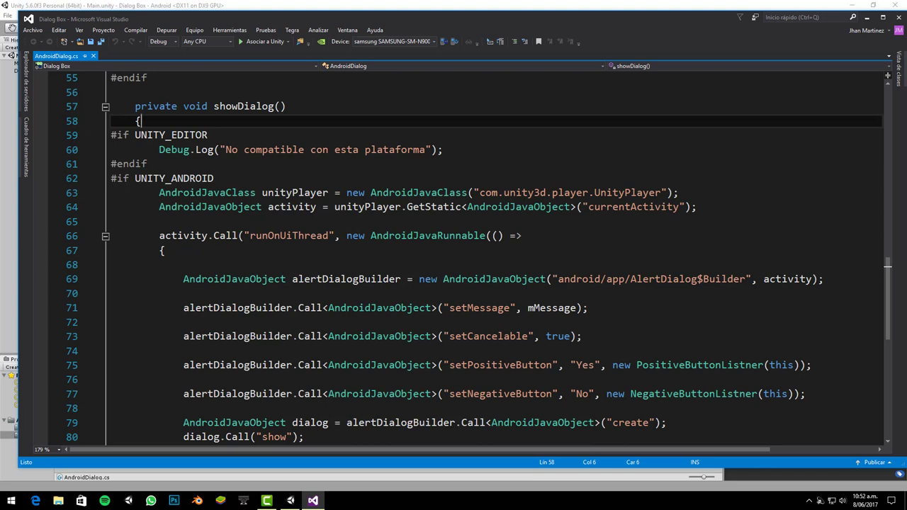
Add comments '//Obtener actividad' and '//Permite ejecutar el codigo en el subproceso de nuestros dispositivos'.
left_click(214, 178)
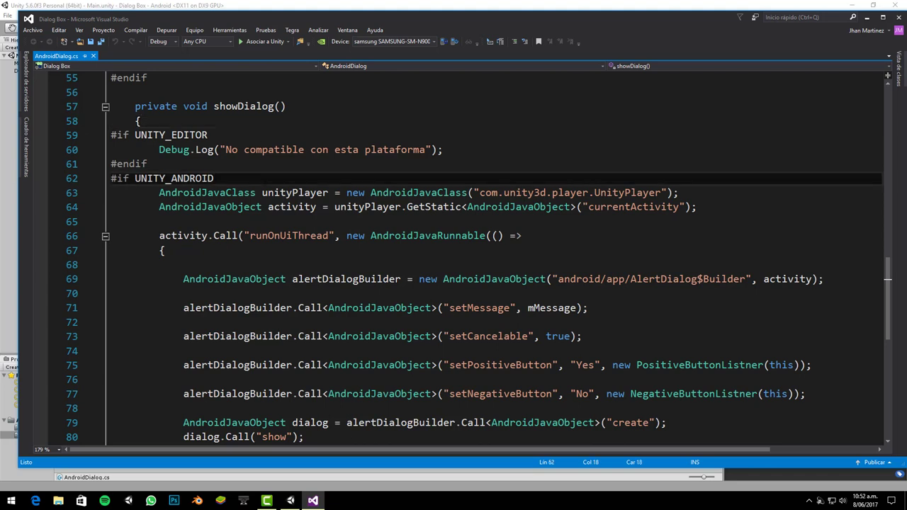
key("Return")
type("/")
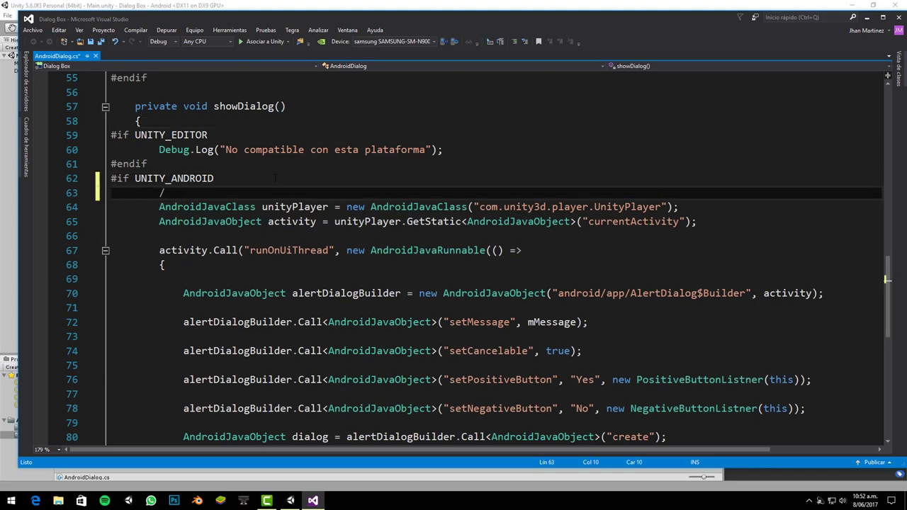
type("/")
type("Obtener ")
type("activ")
type("idad")
left_click(206, 236)
key("Return")
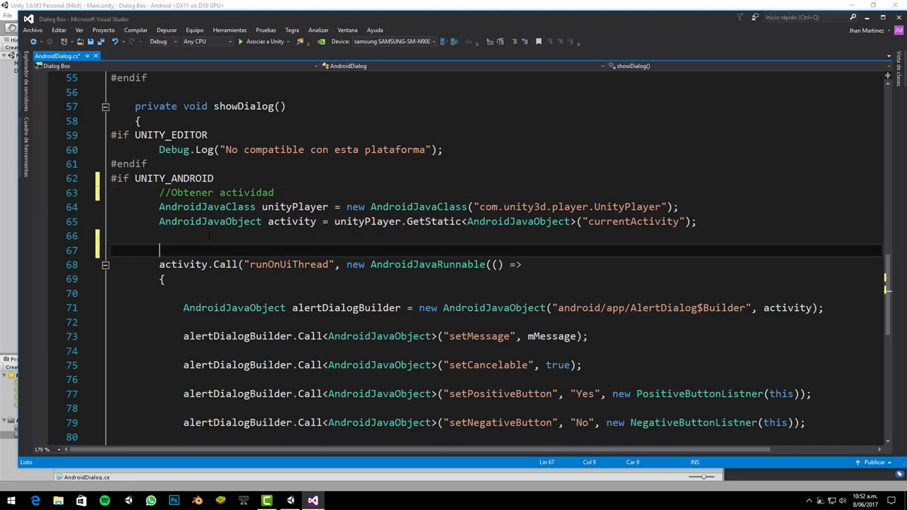
type("//Pe")
type("rmite eje")
type("cutar el c")
type("odigo en ")
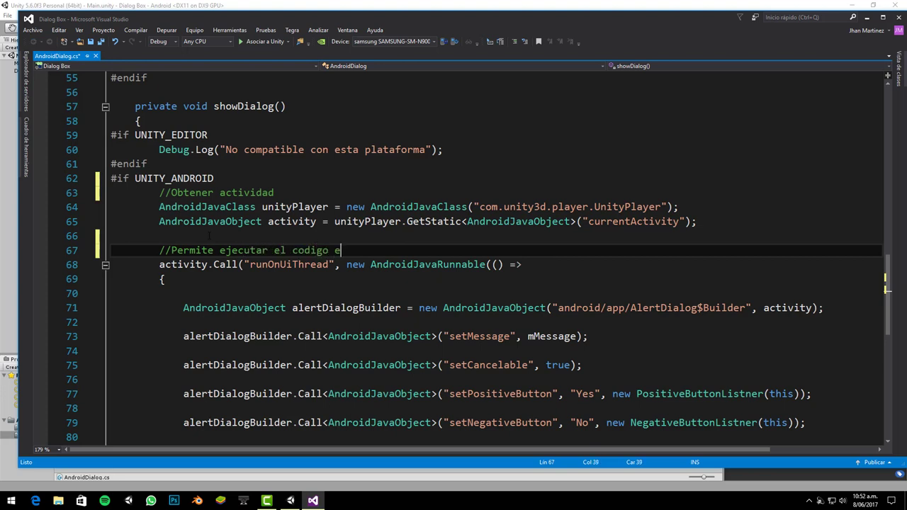
type("el sub")
type("proceso de")
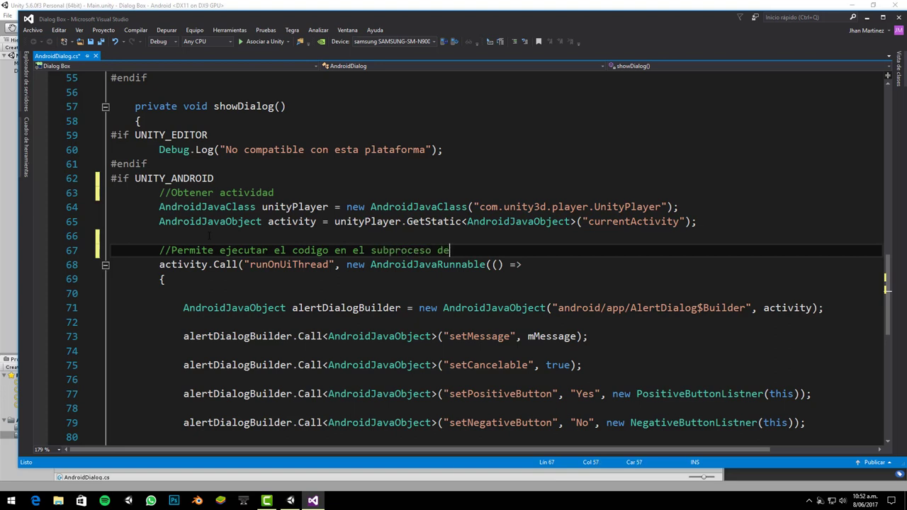
type(" d")
key("BackSpace")
type("nues")
type("tros dispo")
type("sivi")
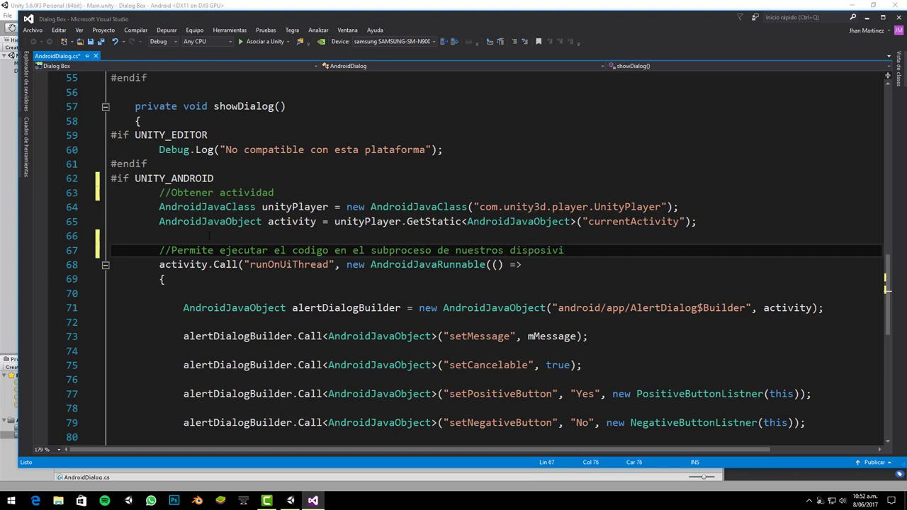
key("BackSpace")
key("BackSpace")
type("tivos")
Comment the AlertDialog$Builder creation with '//creamos una alerta de dialogo'.
scroll(496, 256, "down", 1)
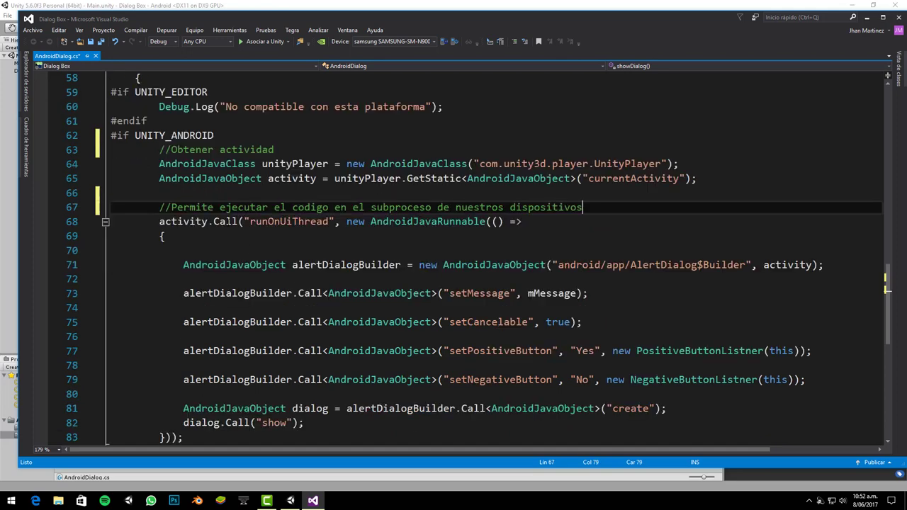
left_click(232, 251)
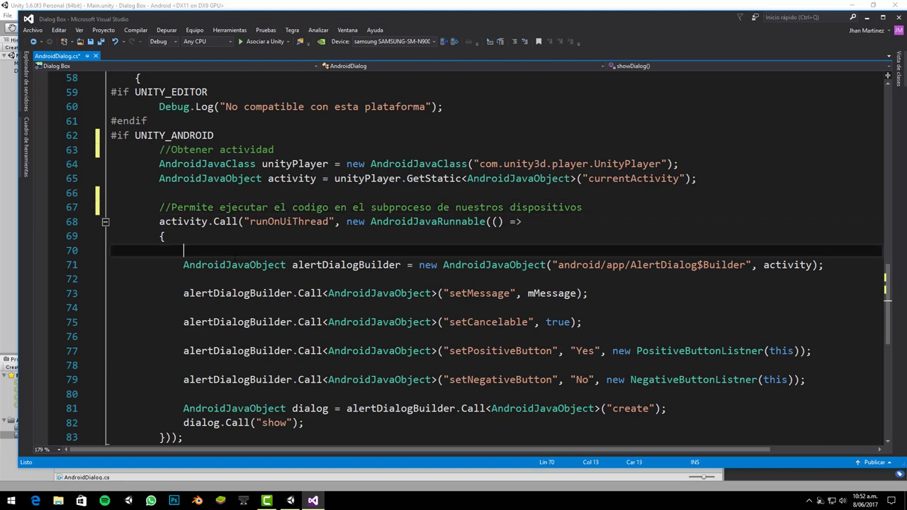
type("//c")
type("reamos u")
type("na alerta d")
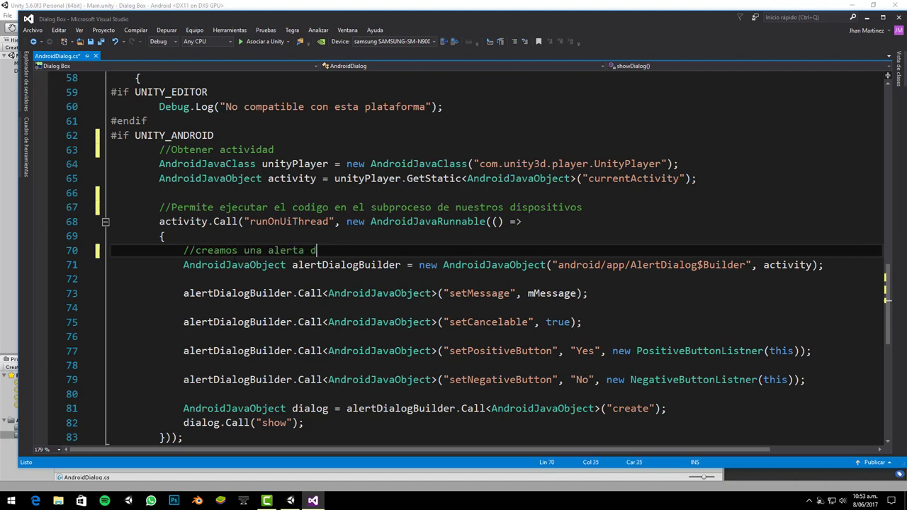
type("e dialo")
type("do")
key("BackSpace")
key("BackSpace")
type("go")
Add '//Llama a setMessage en el constructor' above the setMessage call.
left_click(183, 278)
key("Return")
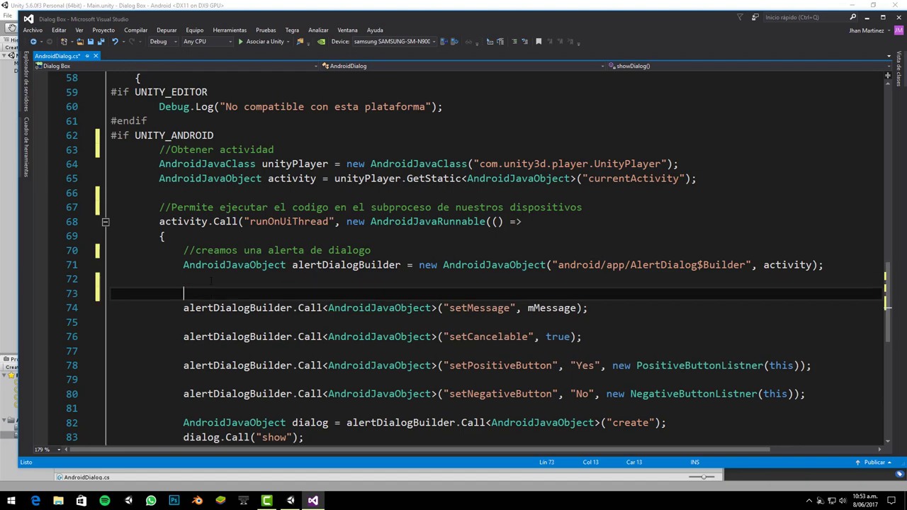
type("//L")
type("a")
key("BackSpace")
type("l")
type("ama")
key("BackSpace")
type("a s")
type("etMessa")
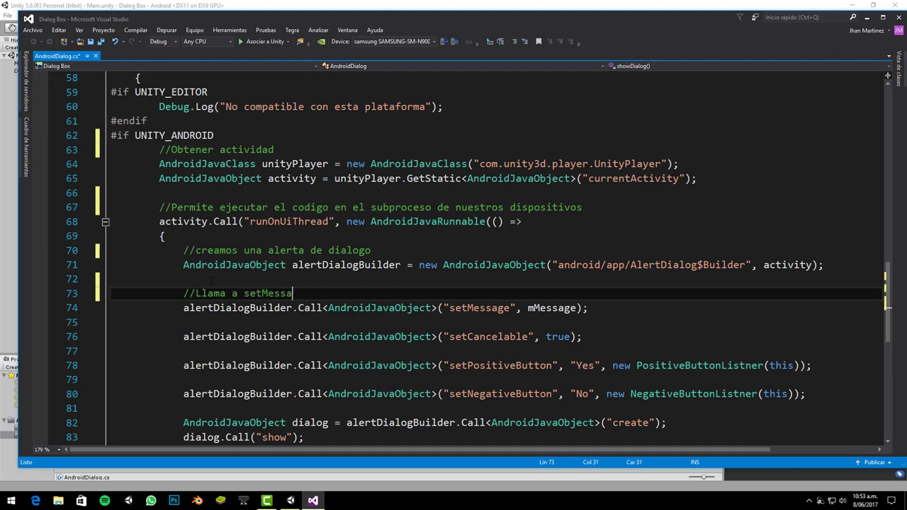
type("ge y el")
key("BackSpace")
key("BackSpace")
key("BackSpace")
key("BackSpace")
type("en el ")
type("constructor")
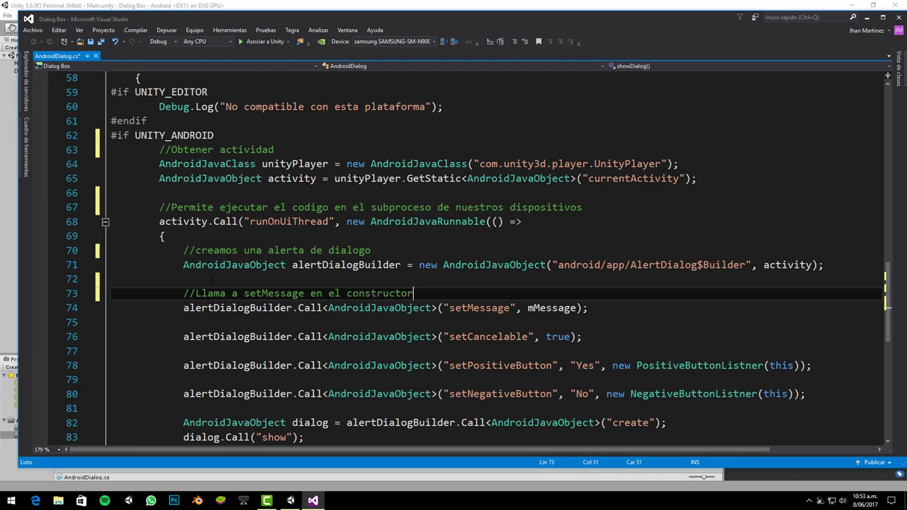
Add '//Llama a setCancelable en el constructor' above the setCancelable call.
left_click(205, 321)
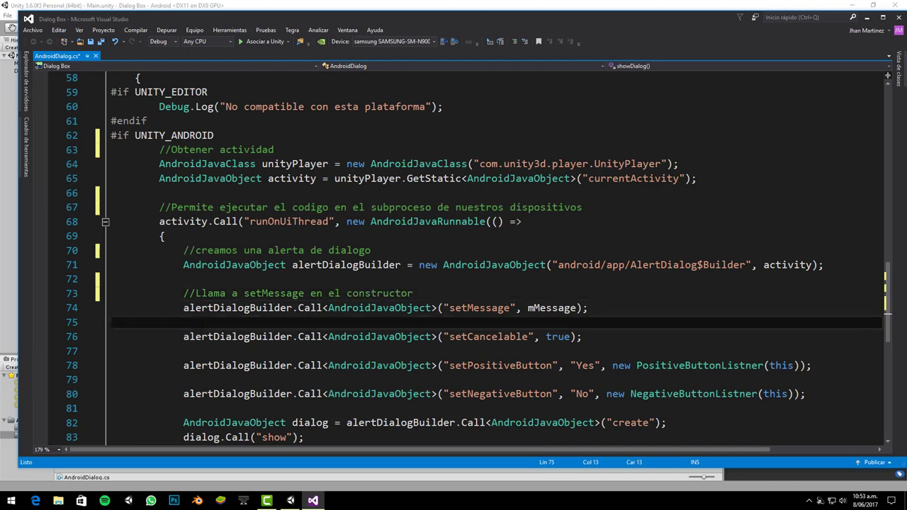
key("Return")
type("//")
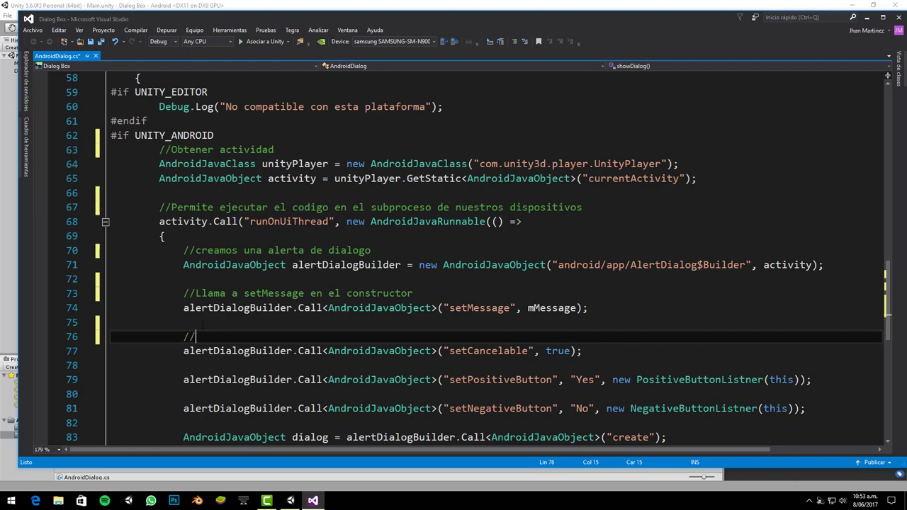
type("L")
type("ma ")
type("a ")
type("ca")
key("BackSpace")
key("BackSpace")
type("se")
type("t")
type("Can")
type("celable en e")
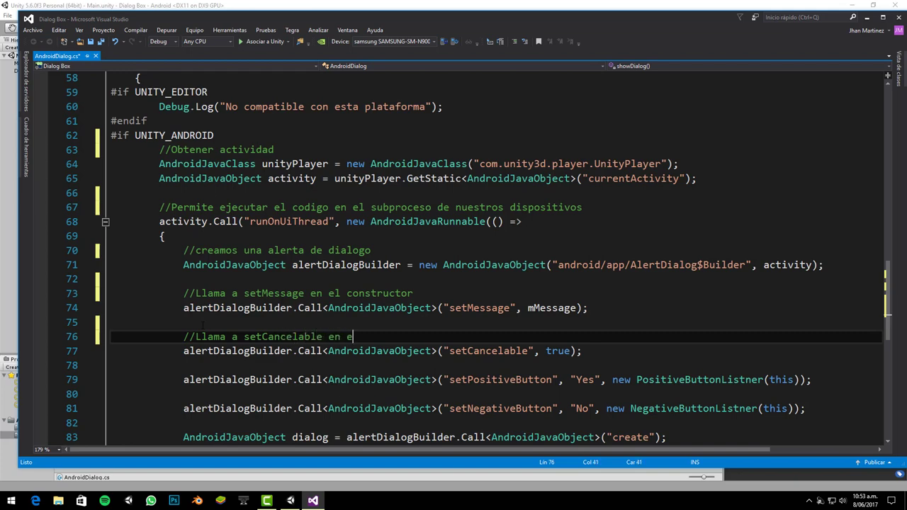
type("l constru")
type("ct")
type("o")
type("r")
scroll(202, 325, "down", 2)
scroll(202, 324, "down", 1)
Add '//Llama setPositiveButton y establece el mensaje deseado' above the setPositiveButton call.
left_click(205, 236)
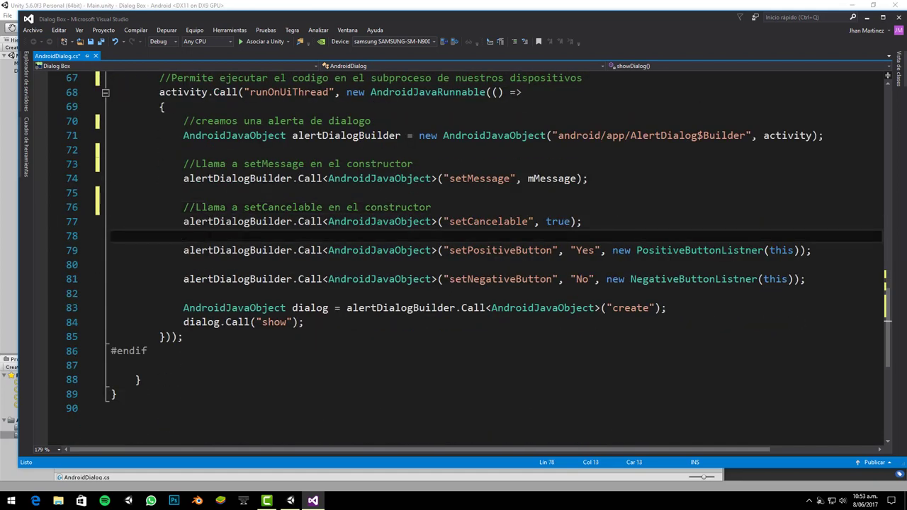
key("Return")
type("/")
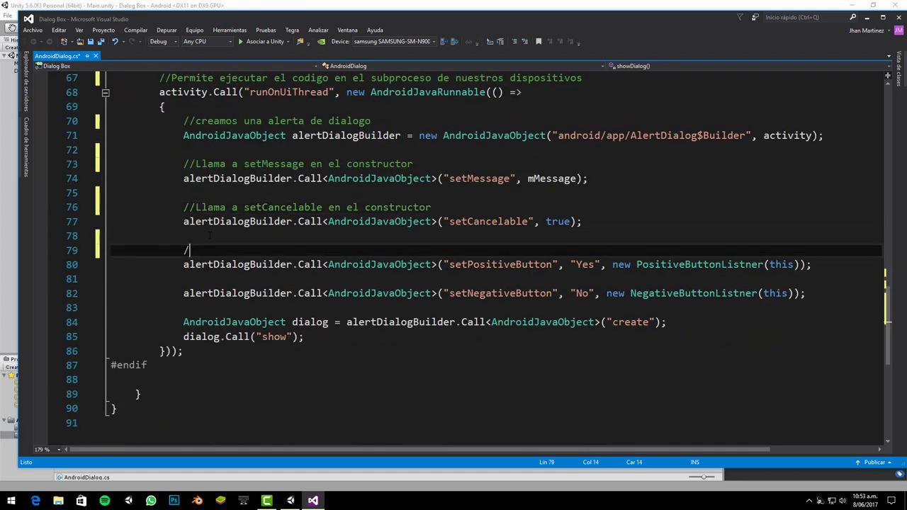
type("/ll")
key("BackSpace")
key("BackSpace")
type("Ll")
type("ama ")
type("se")
type("tPositive")
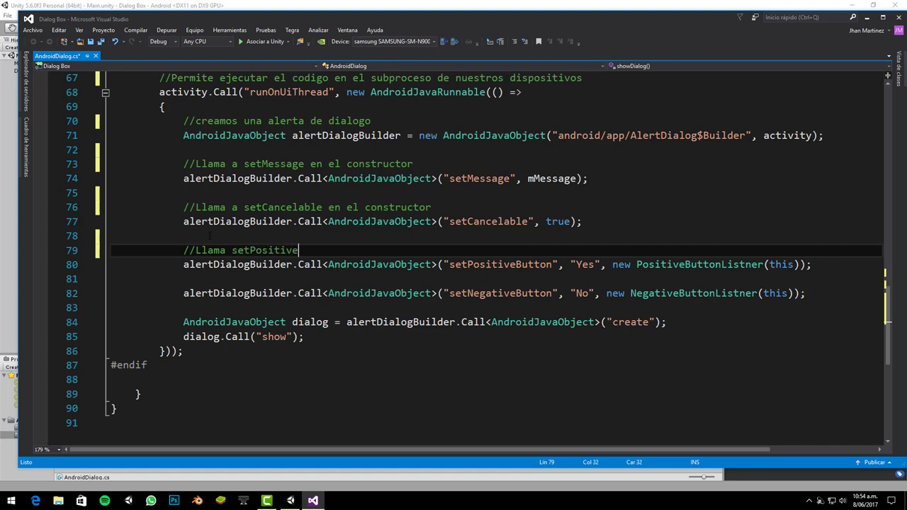
type("Bu")
type("tton y ")
type("estable")
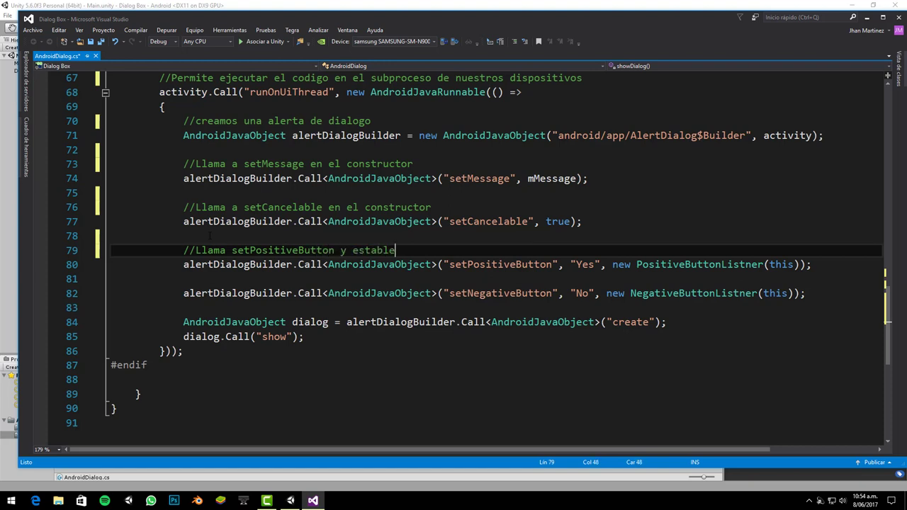
type("ce el men")
type("sa")
type("je")
type(" deseado")
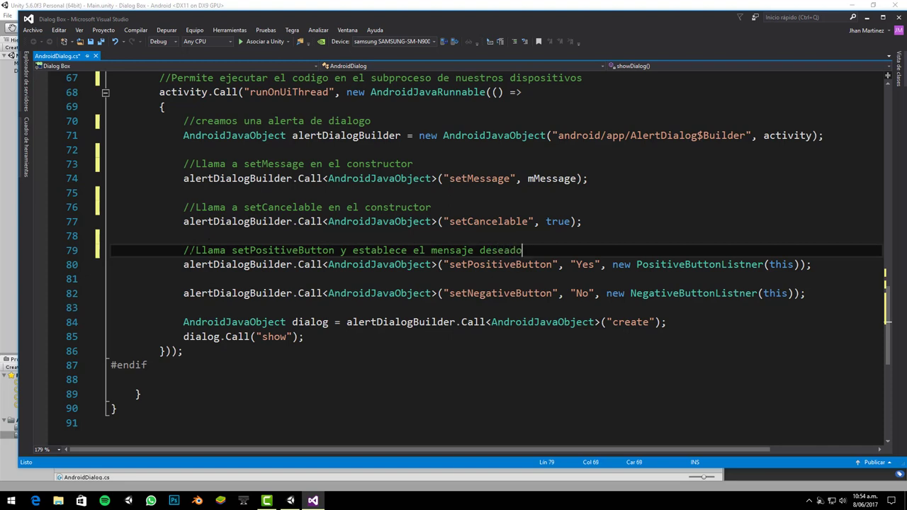
Copy that comment above setNegativeButton, changing setPositiveButton to setNegativeButton.
left_click_drag(183, 250, 522, 250)
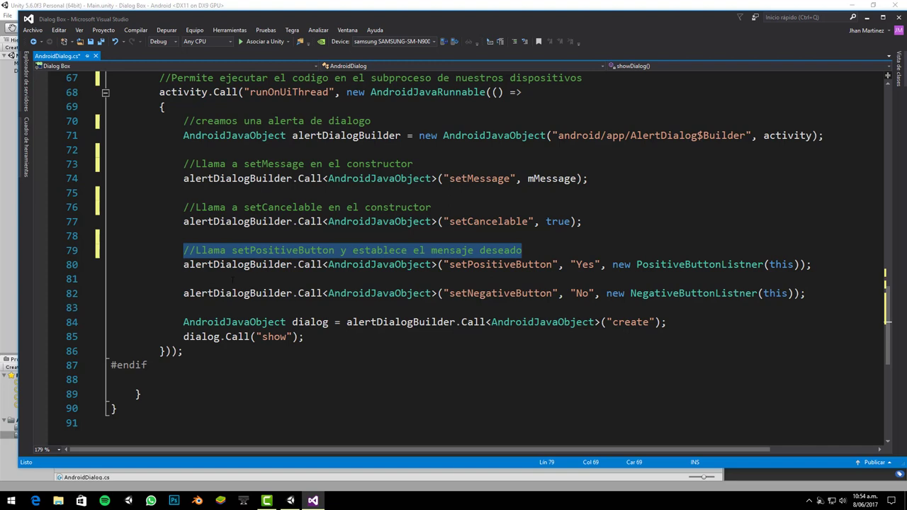
left_click(183, 279)
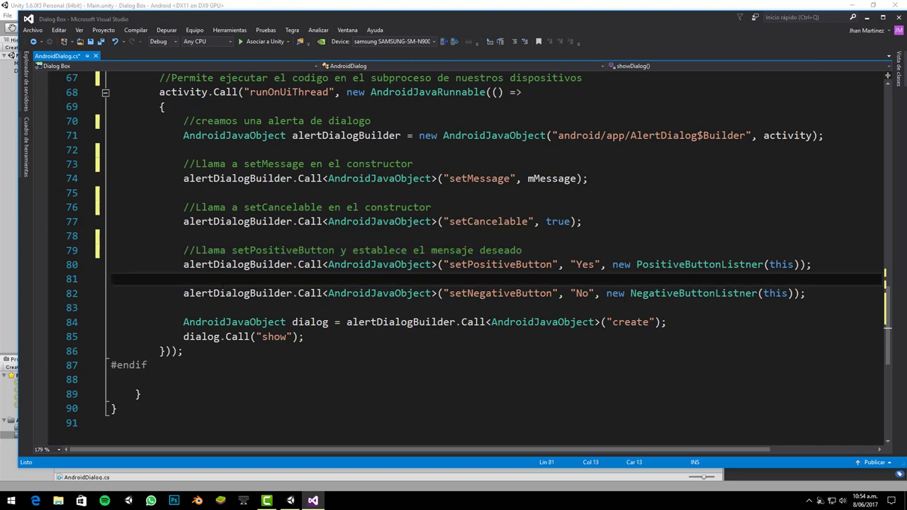
key("Return")
type("//Llama setPositiveButton y establece el mensaje deseado")
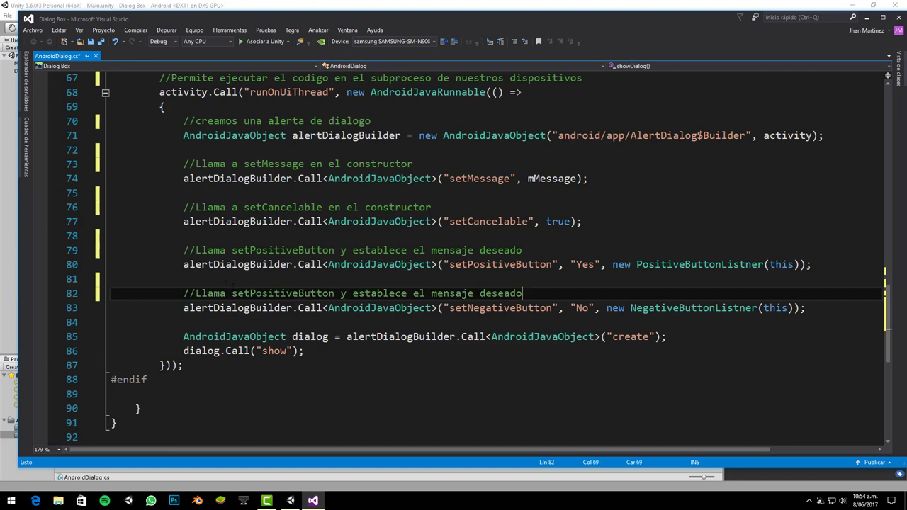
left_click_drag(287, 294, 251, 293)
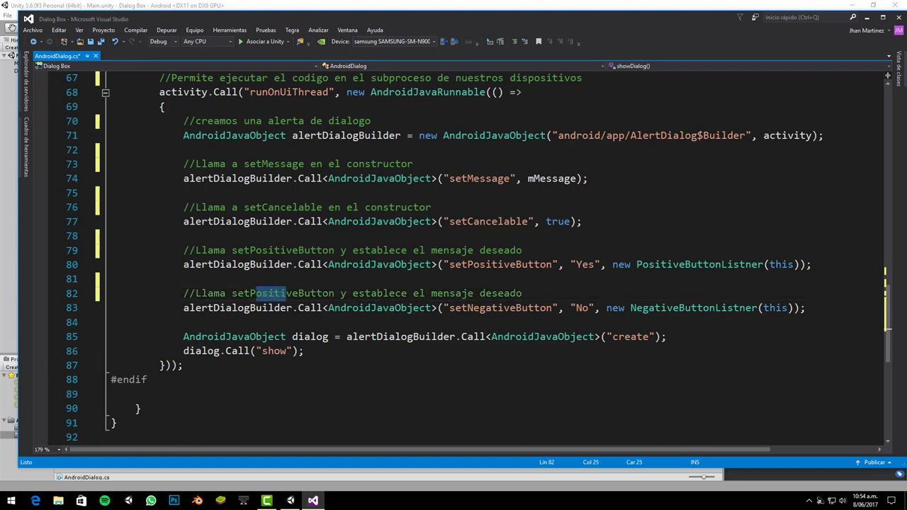
type("Nega")
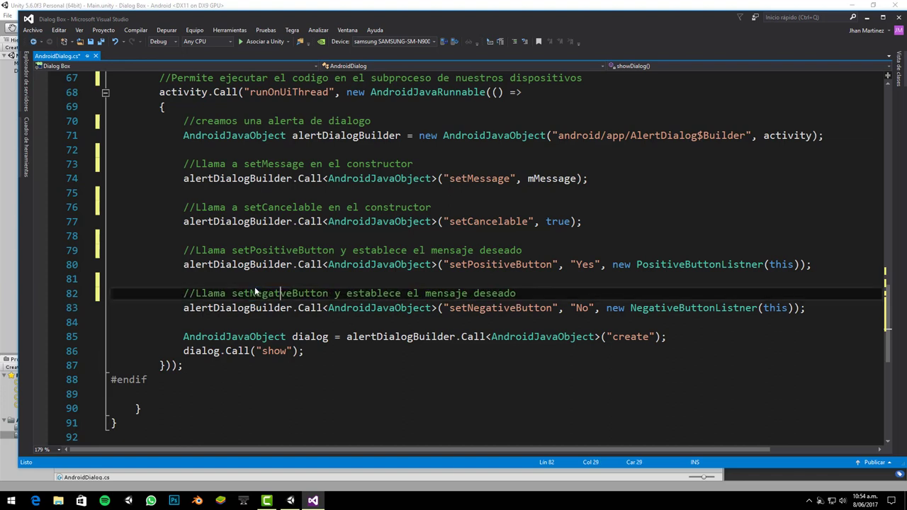
type("tive")
key("BackSpace")
key("BackSpace")
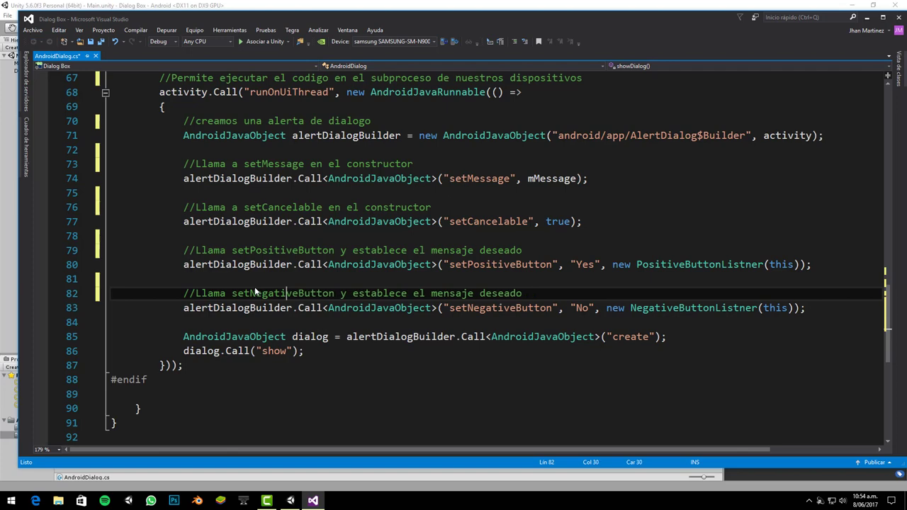
scroll(454, 255, "down", 1)
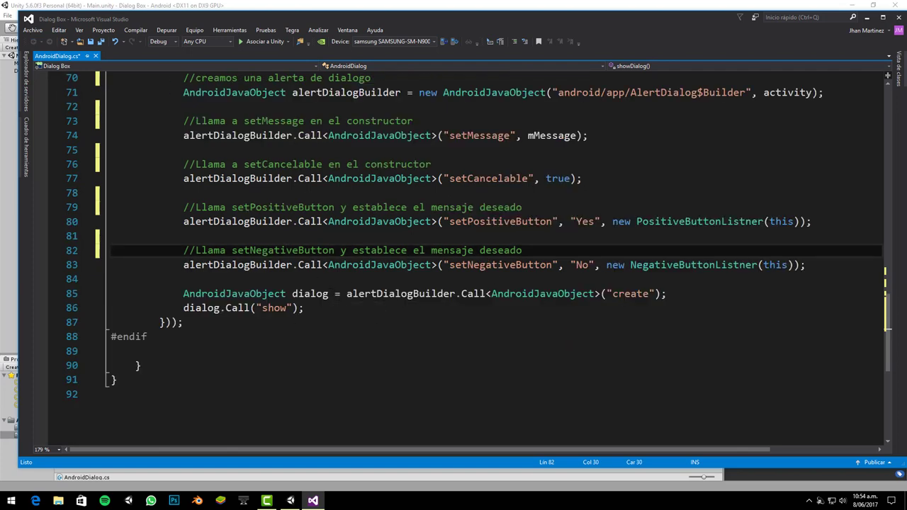
Add '//Finalmente obtenemos el dialogo y lo mostramos en nuestra pantalla' above the dialog creation.
left_click(210, 280)
key("Return")
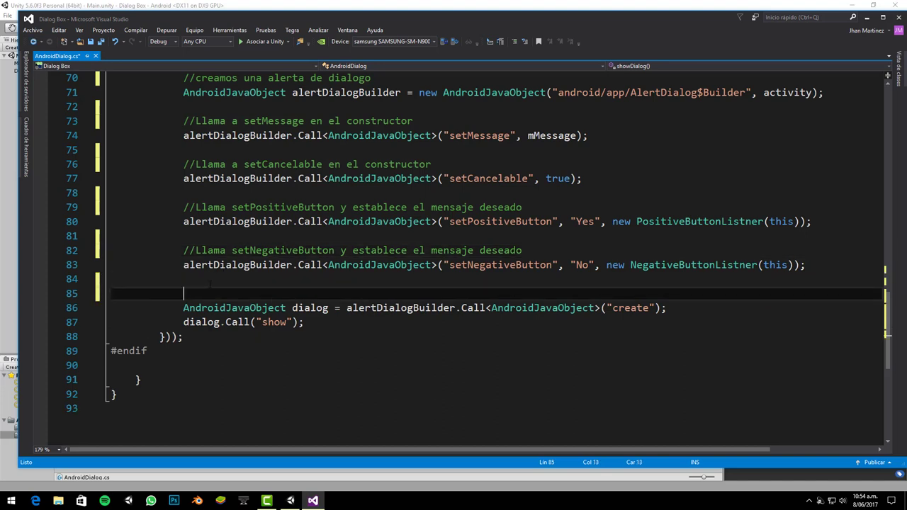
type("//")
type("Finalme")
type("nte ")
type("ob")
key("BackSpace")
type("btenemos")
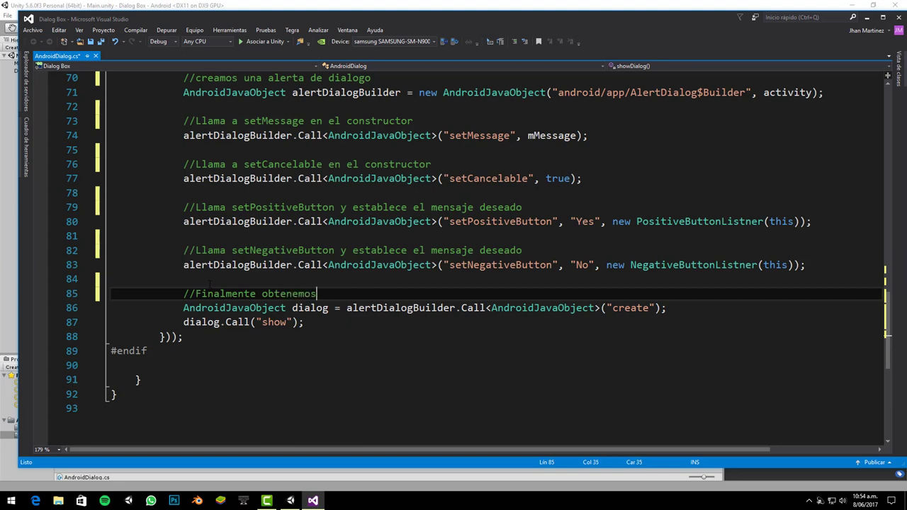
type(" el ")
type("dialogo")
type(" y l")
type("o mostramo")
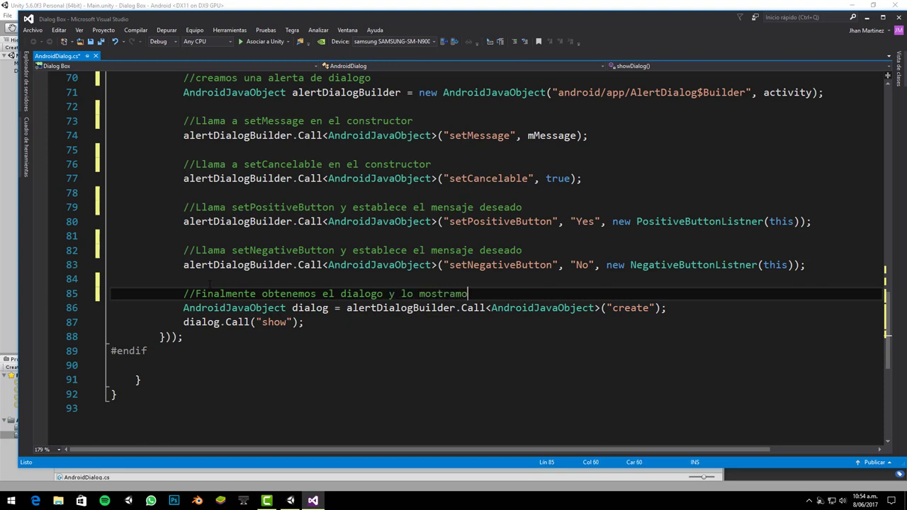
type("s enp")
key("BackSpace")
type("nue")
type("ntra")
key("BackSpace")
key("BackSpace")
key("BackSpace")
key("BackSpace")
type("str")
type("a pantal")
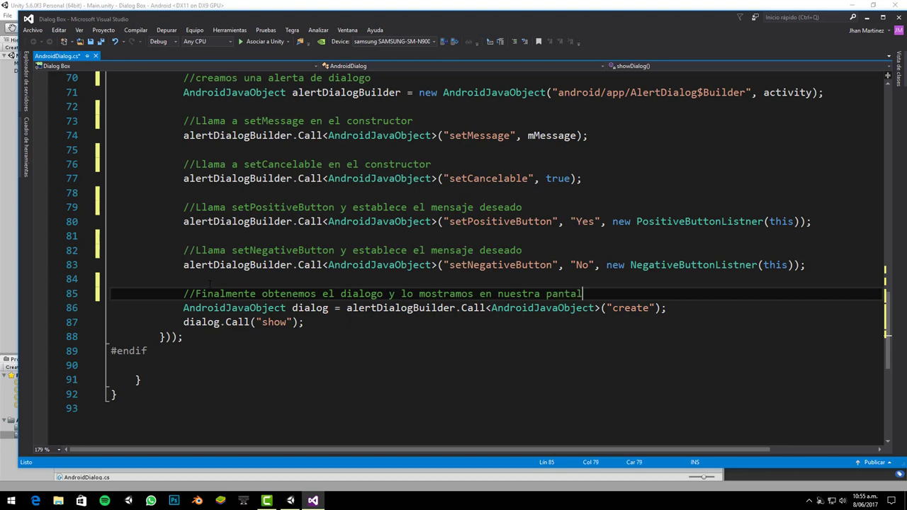
type("la")
Add '//todo lo realizado solo funciona en un dispositivo android' after dialog.Call("show").
left_click(353, 323)
key("Return")
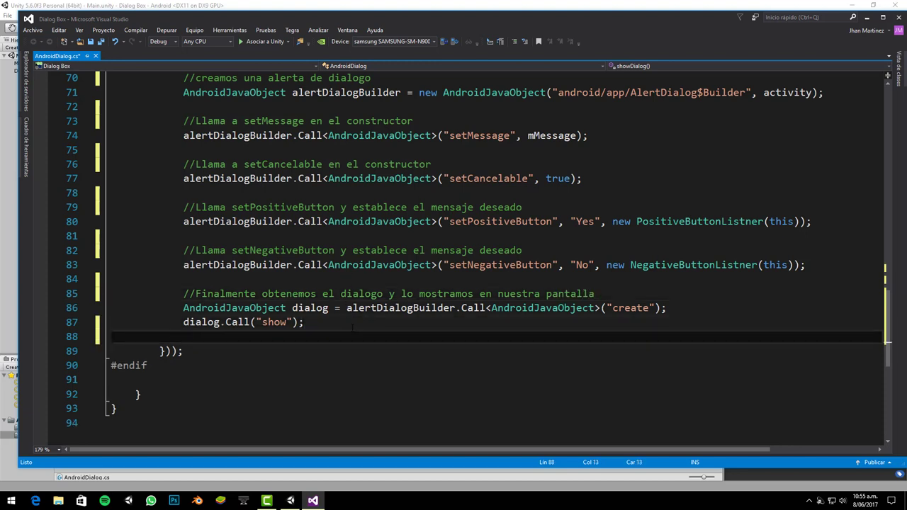
type("/")
type("/")
type("todo ")
type("lo re")
type("alizado a")
key("BackSpace")
type("solo funci")
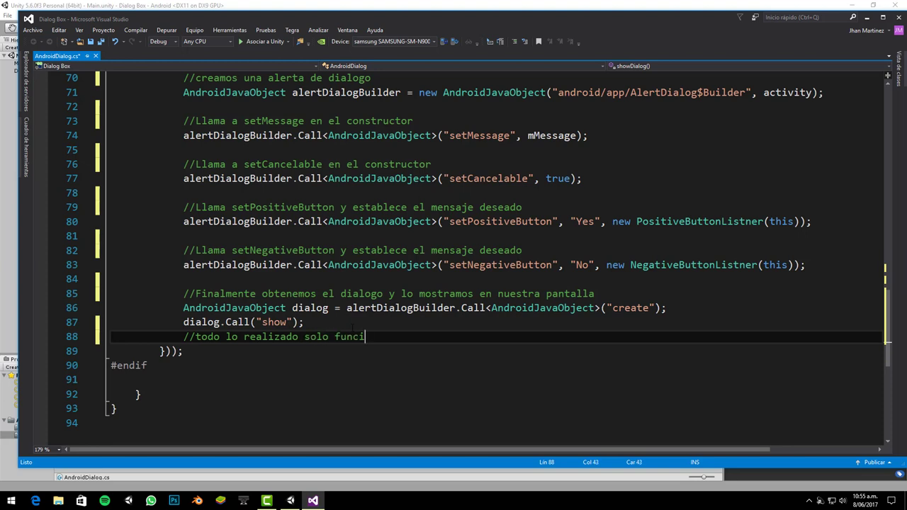
type("ona en un disp")
type("ositivo ")
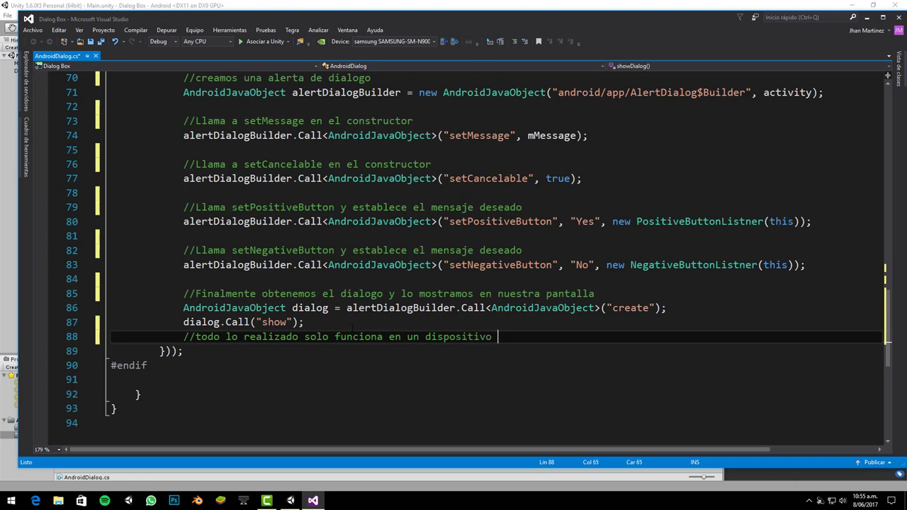
type("android")
scroll(454, 348, "up", 2)
Scroll through AndroidDialog.cs from top to bottom to review the code.
scroll(521, 343, "up", 4)
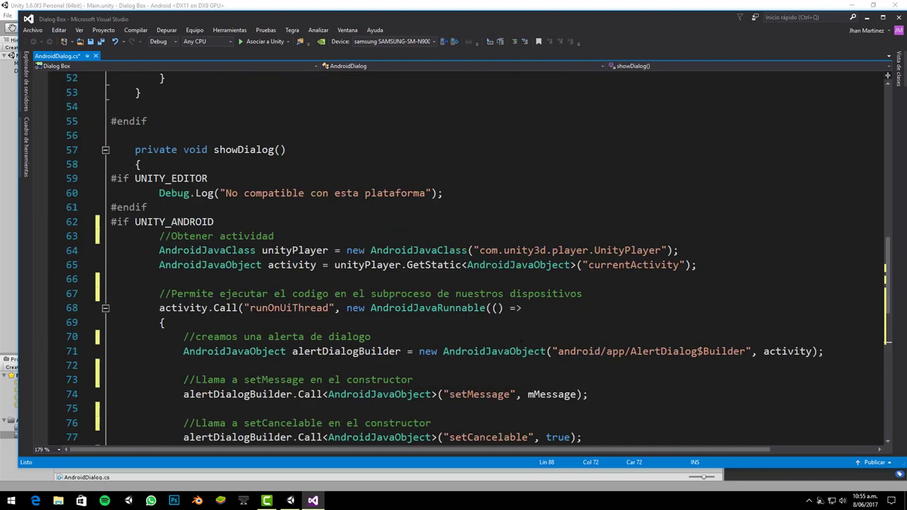
scroll(523, 342, "up", 1)
scroll(522, 342, "up", 5)
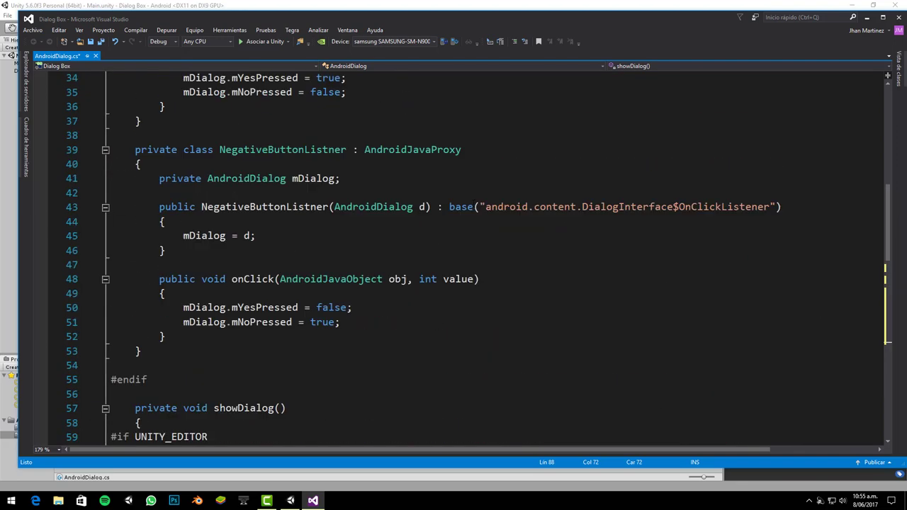
scroll(523, 343, "up", 3)
scroll(537, 213, "up", 3)
scroll(537, 213, "up", 2)
scroll(537, 212, "up", 3)
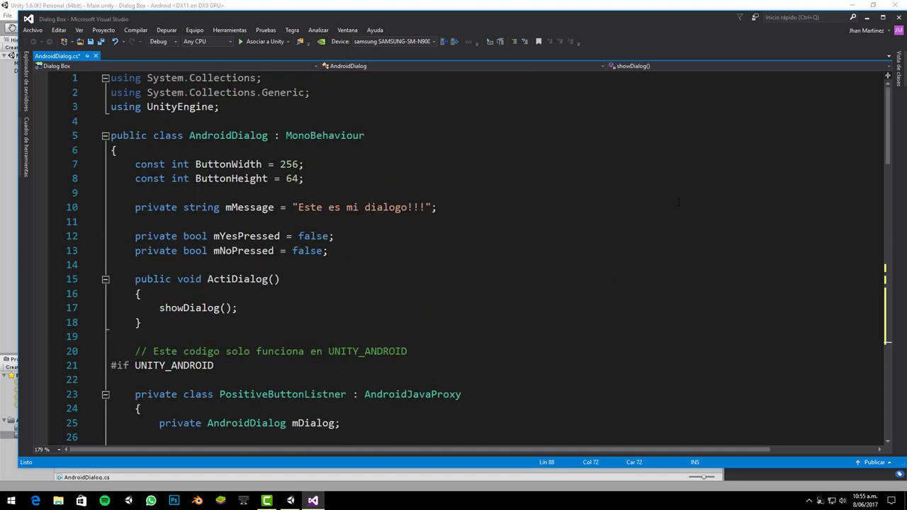
scroll(710, 219, "down", 1)
scroll(715, 219, "down", 1)
scroll(723, 219, "down", 1)
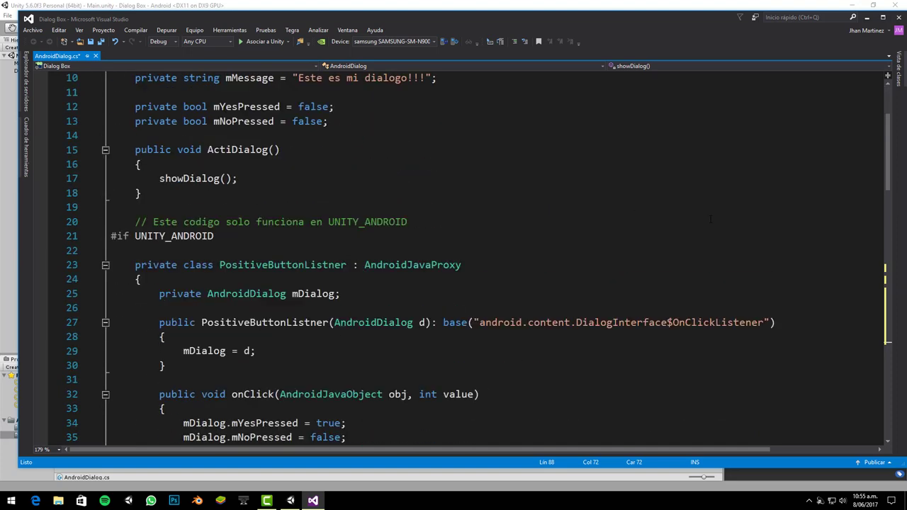
scroll(737, 219, "down", 1)
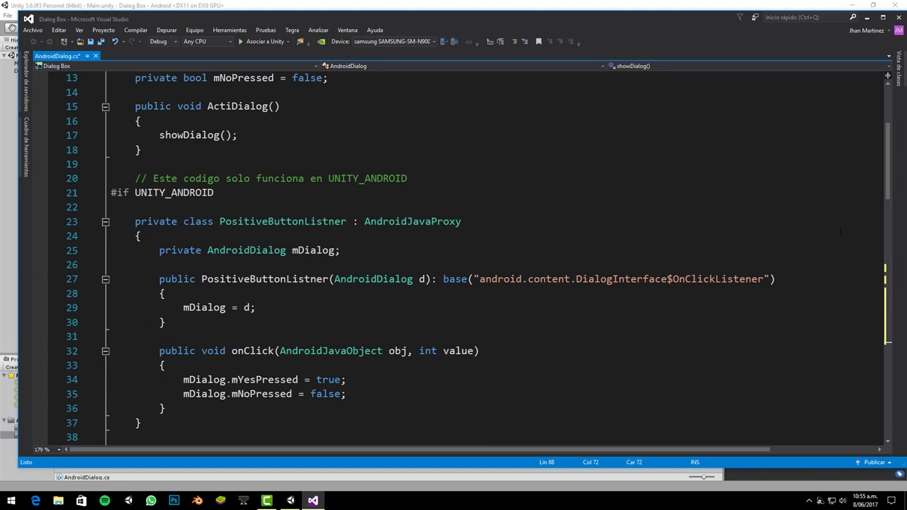
scroll(841, 230, "down", 2)
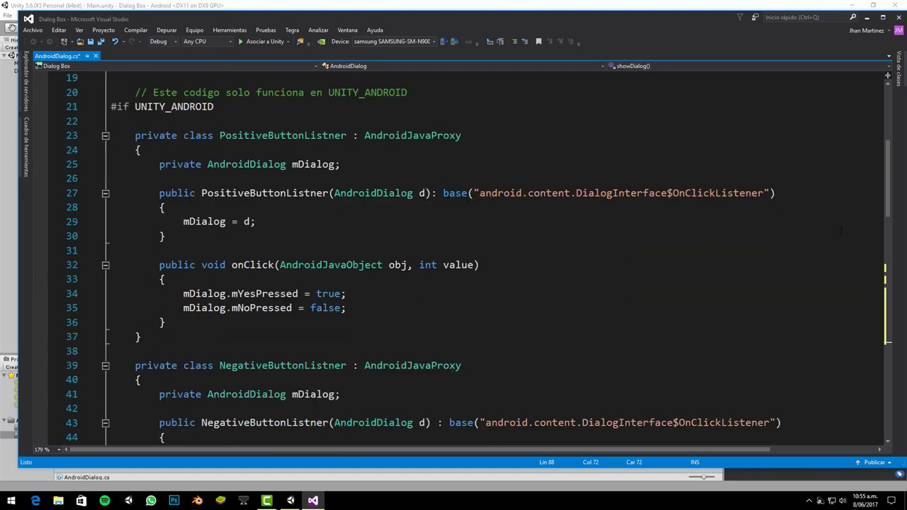
scroll(841, 230, "down", 2)
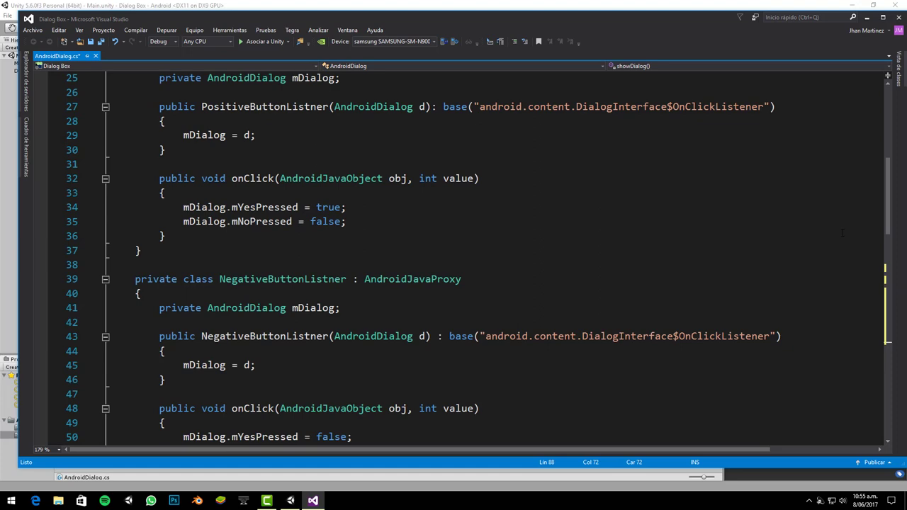
scroll(842, 233, "down", 2)
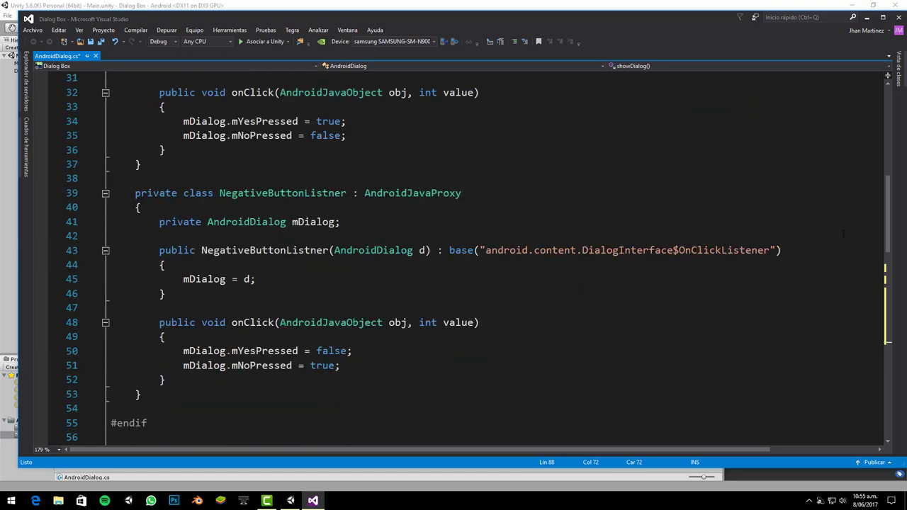
scroll(843, 236, "down", 2)
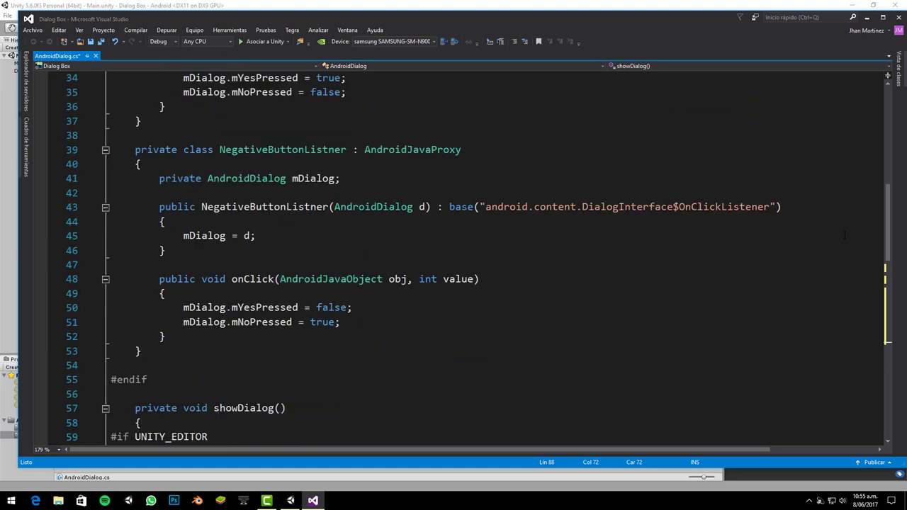
scroll(843, 236, "down", 1)
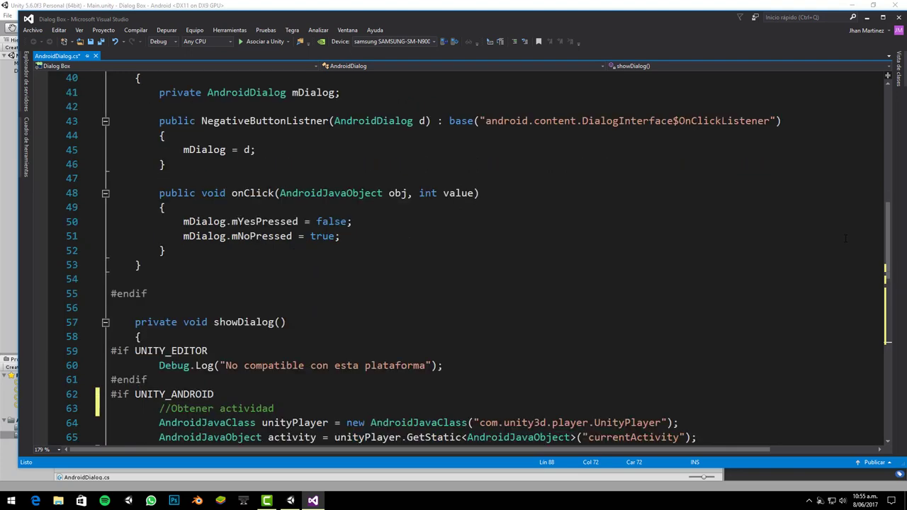
scroll(844, 237, "down", 2)
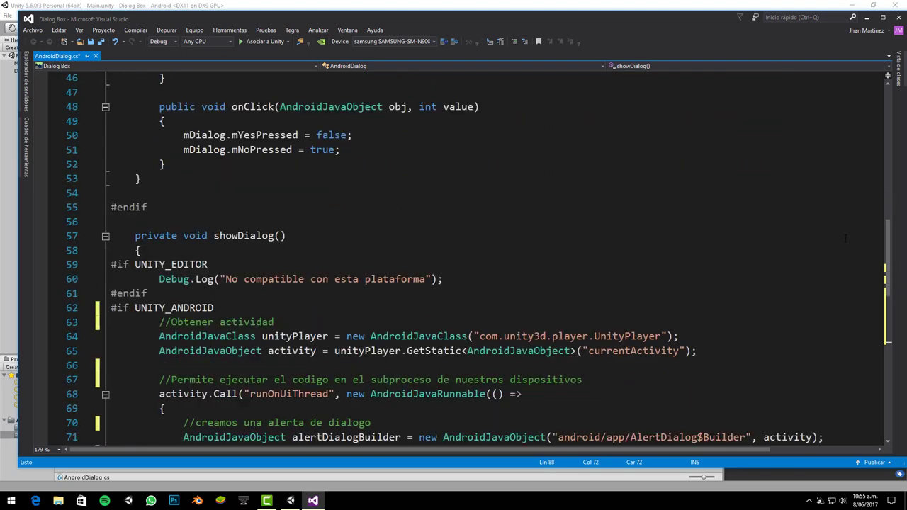
scroll(846, 238, "down", 1)
scroll(846, 240, "down", 2)
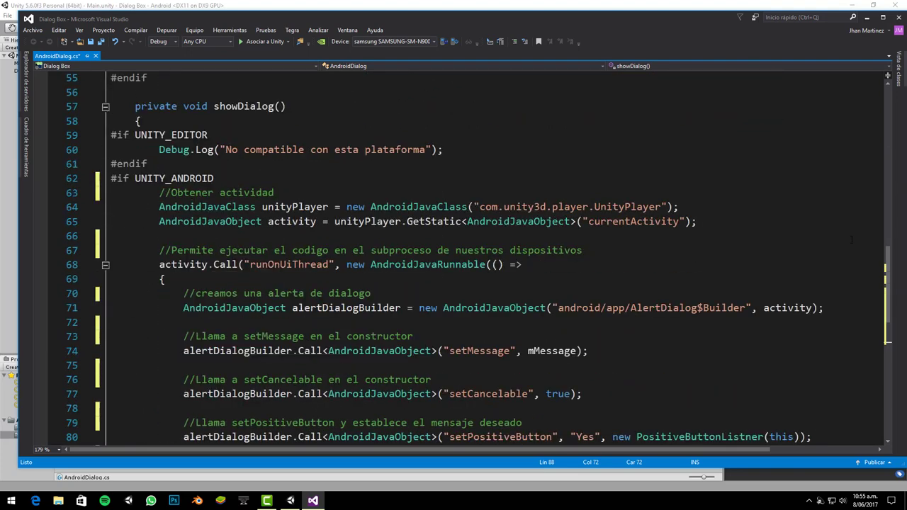
scroll(855, 246, "down", 1)
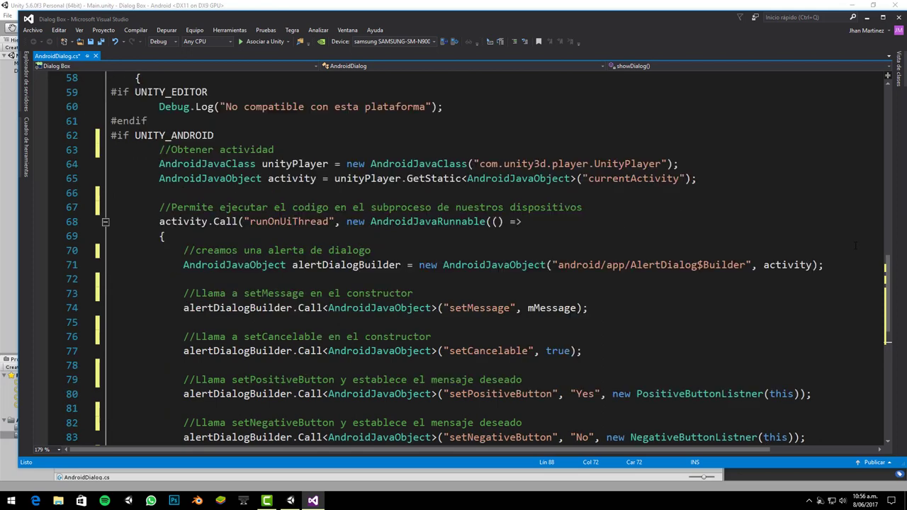
scroll(855, 246, "down", 1)
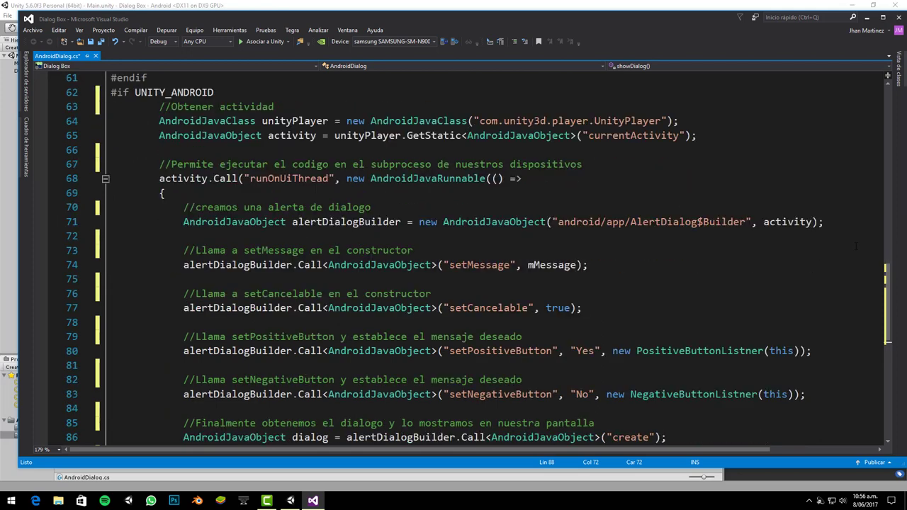
scroll(855, 246, "down", 1)
scroll(855, 246, "down", 1)
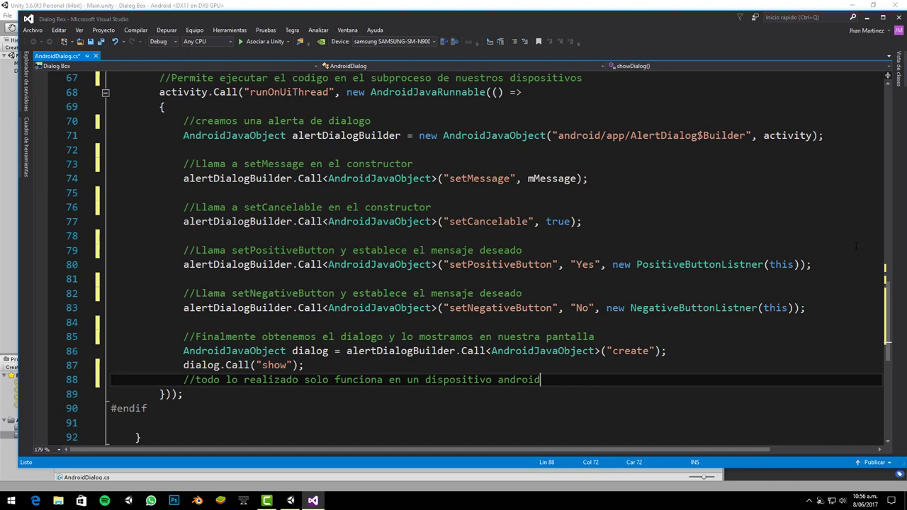
scroll(856, 246, "down", 1)
scroll(855, 246, "down", 1)
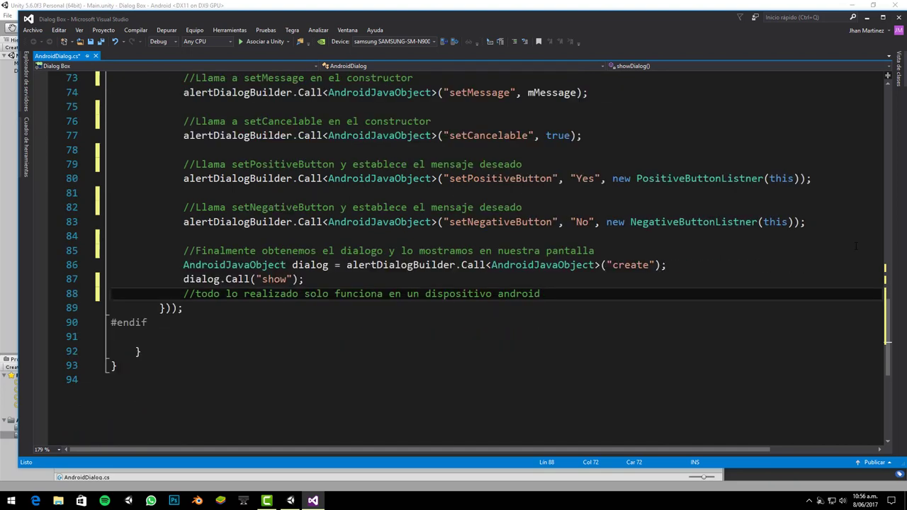
Save AndroidDialog.cs with Ctrl+S and return to the Unity editor.
left_click(856, 246)
key("ctrl+s")
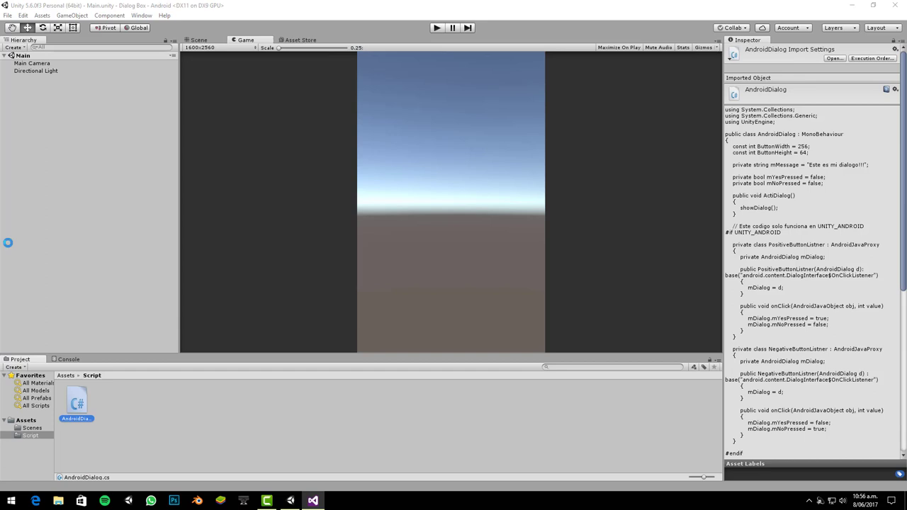
left_click(10, 247)
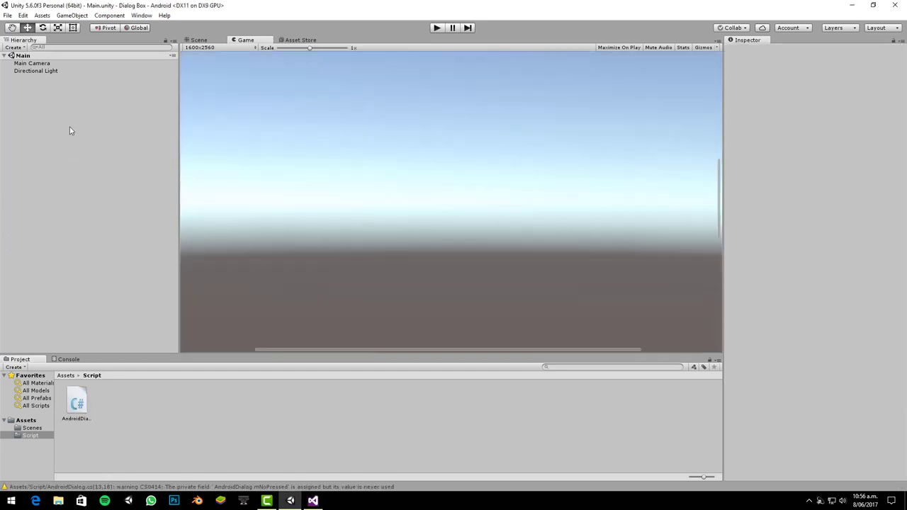
Set the Main Camera's Clear Flags to Solid Color.
left_click(279, 47)
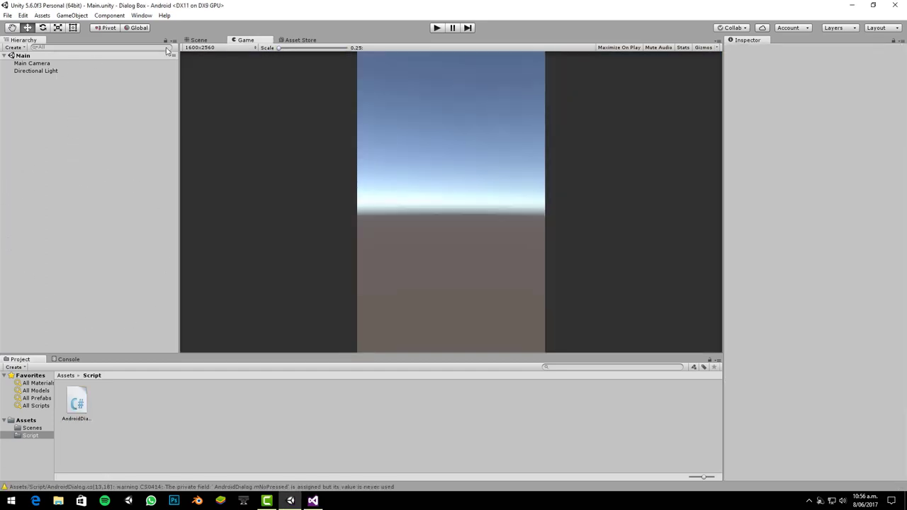
left_click(43, 64)
left_click(807, 114)
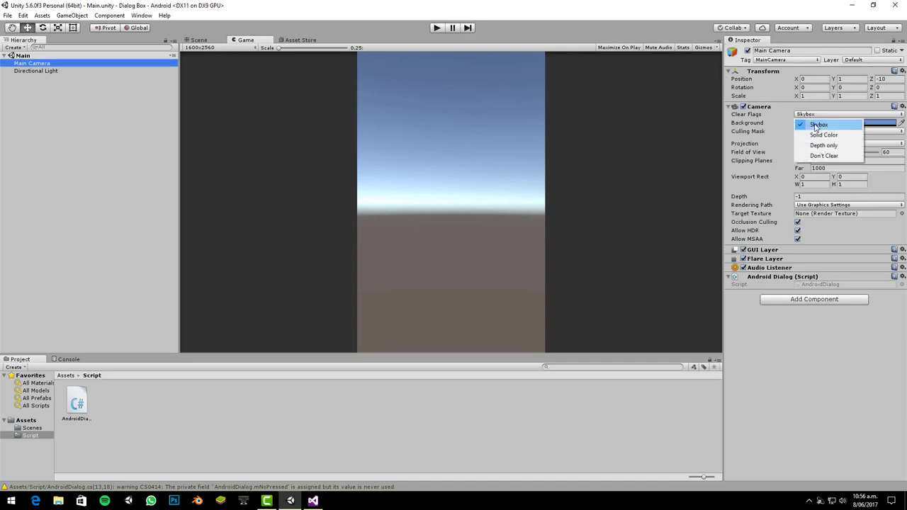
left_click(822, 135)
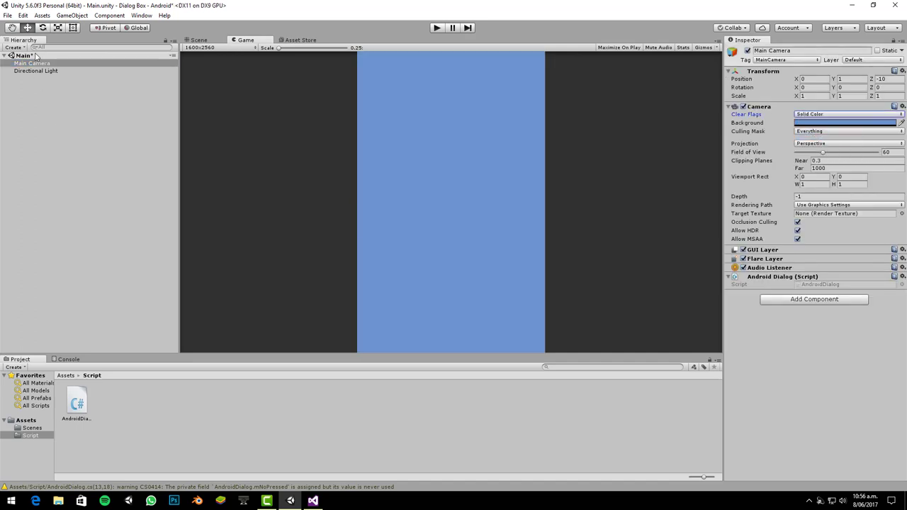
Add a UI Button to the scene from the GameObject menu.
left_click(71, 15)
mouse_move(170, 98)
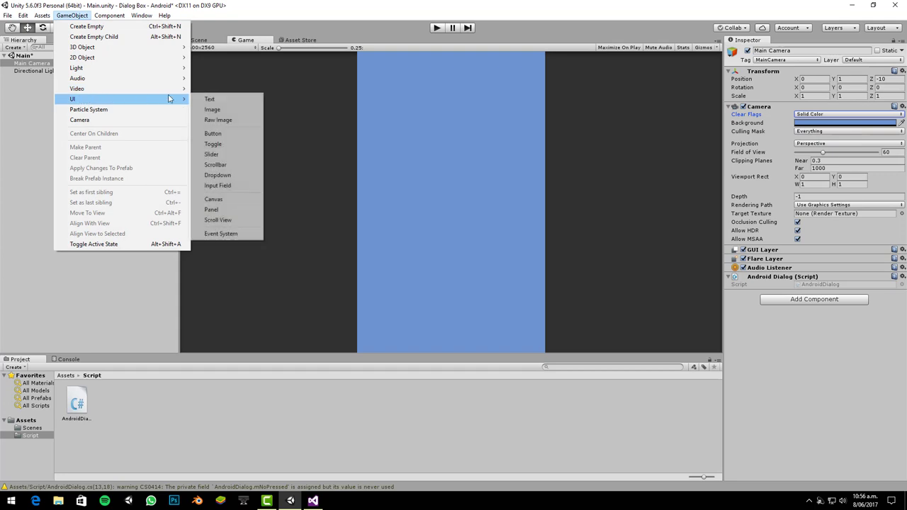
left_click(213, 134)
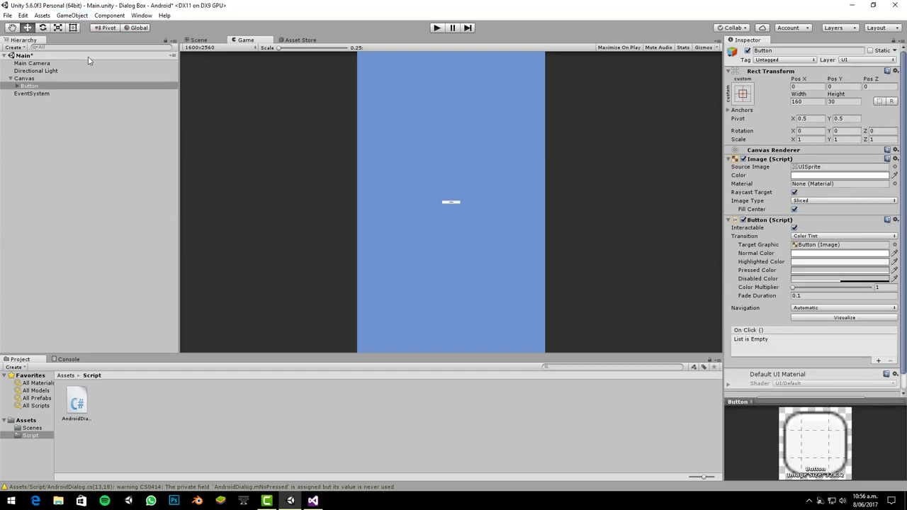
Set the Canvas Scaler to Scale With Screen Size with reference width 1600.
left_click(24, 78)
left_click(825, 224)
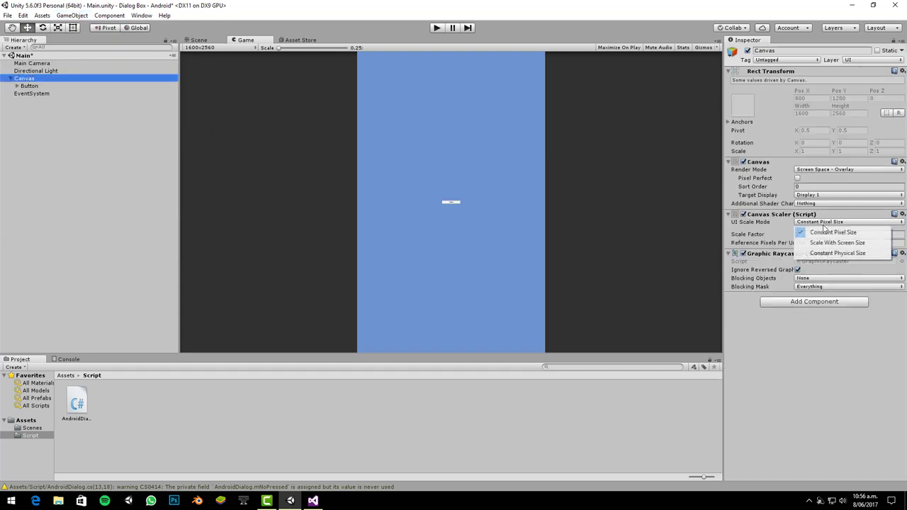
left_click(837, 243)
left_click(809, 234)
type("160")
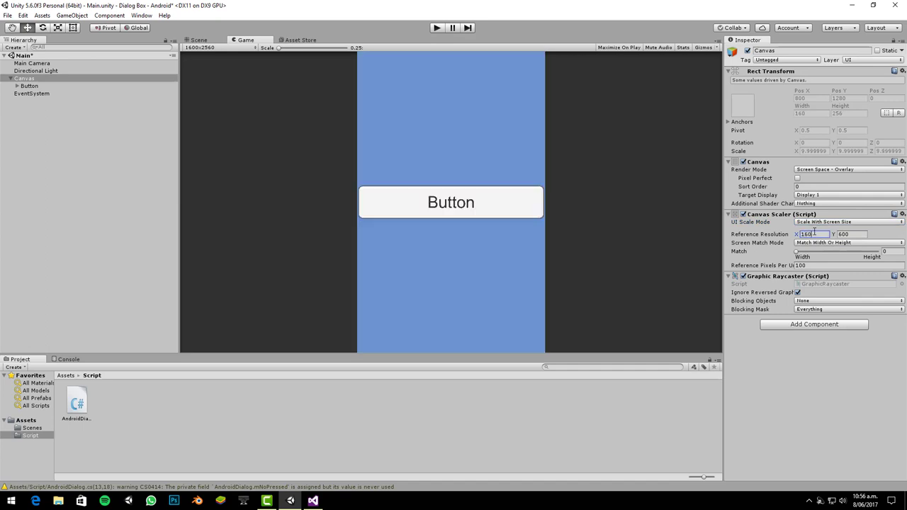
type("0")
key("Tab")
type("2")
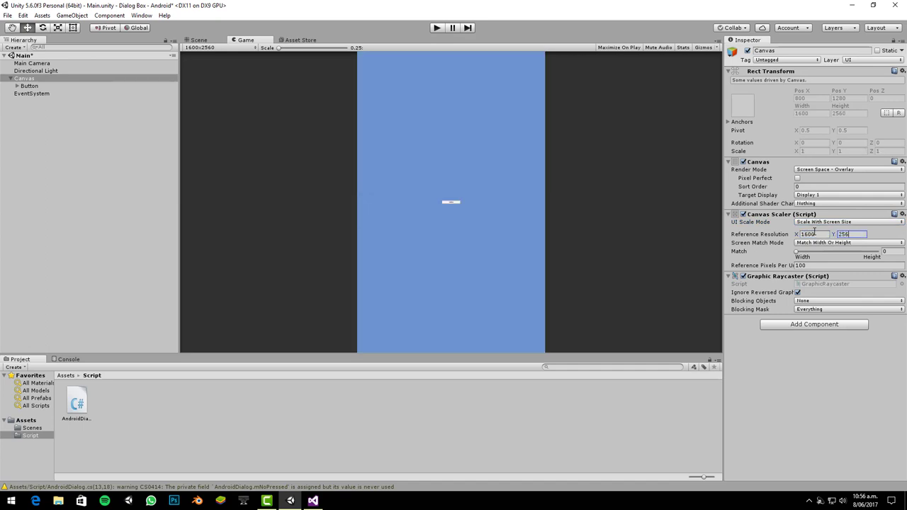
Resize the Button to 938.2 × 264 and move it toward the screen bottom.
left_click(31, 85)
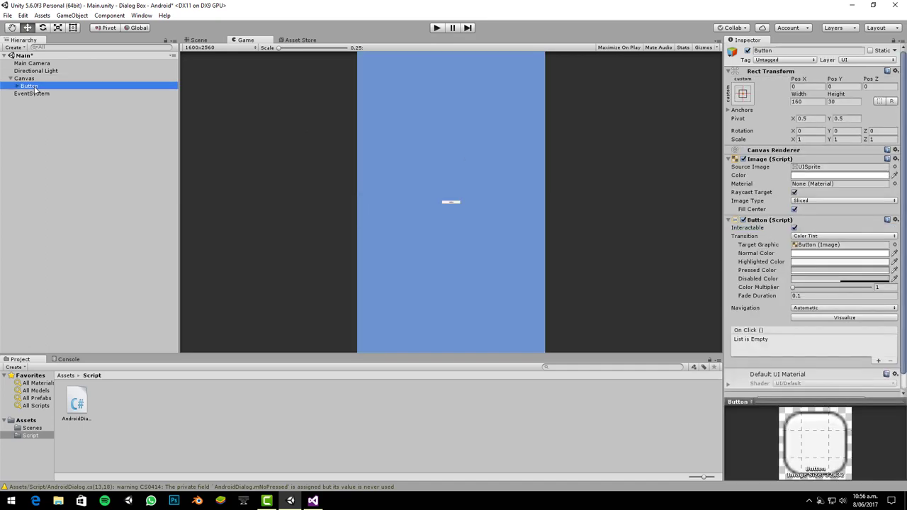
left_click_drag(799, 100, 669, 136)
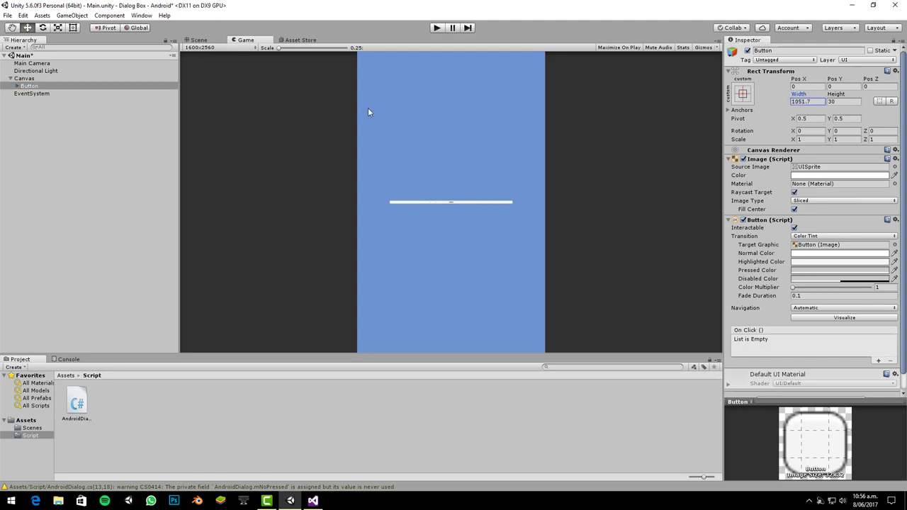
left_click_drag(833, 102, 78, 100)
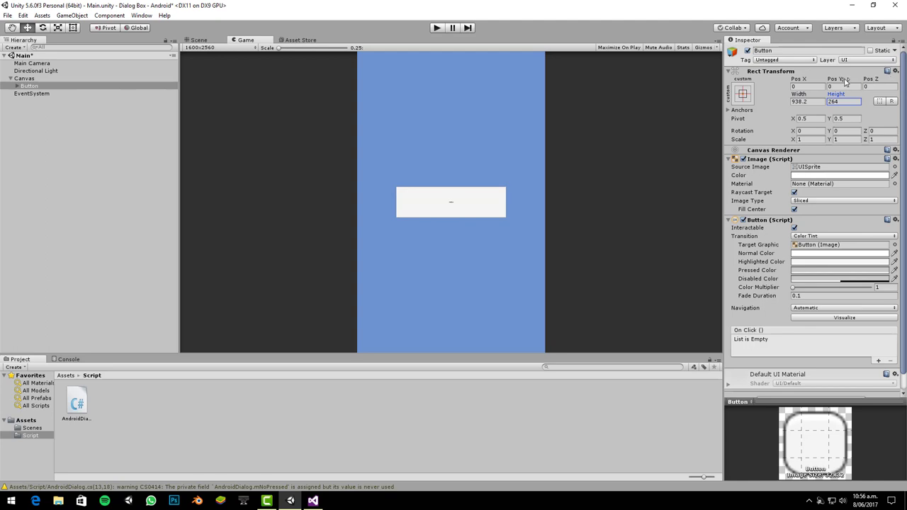
mouse_move(835, 79)
left_mouse_down()
mouse_move(846, 78)
mouse_move(708, 137)
mouse_move(55, 126)
left_mouse_up()
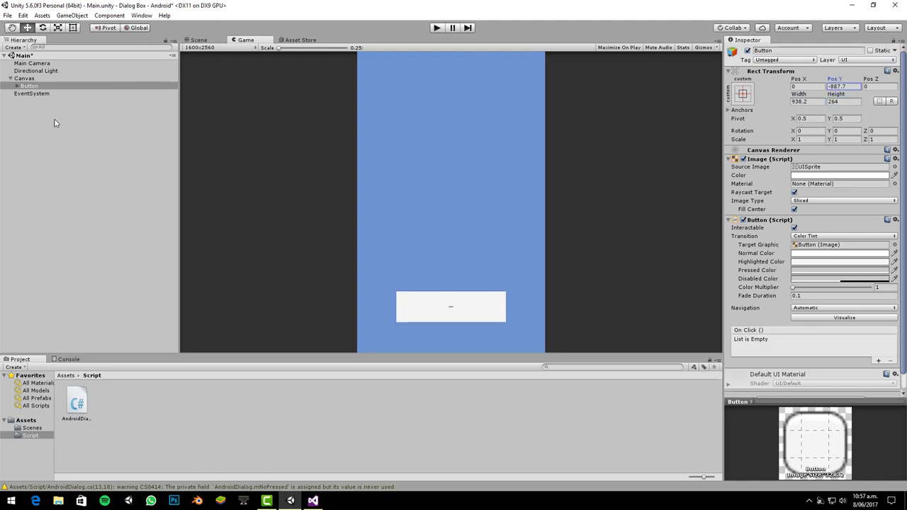
On the button's Text label, enable Best Fit and set Max Size to 134.
left_click(25, 78)
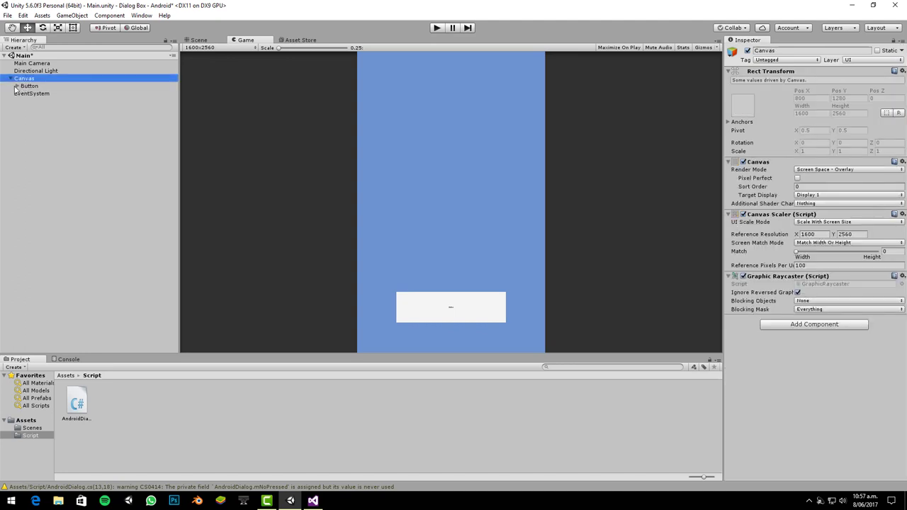
left_click(17, 86)
left_click(33, 94)
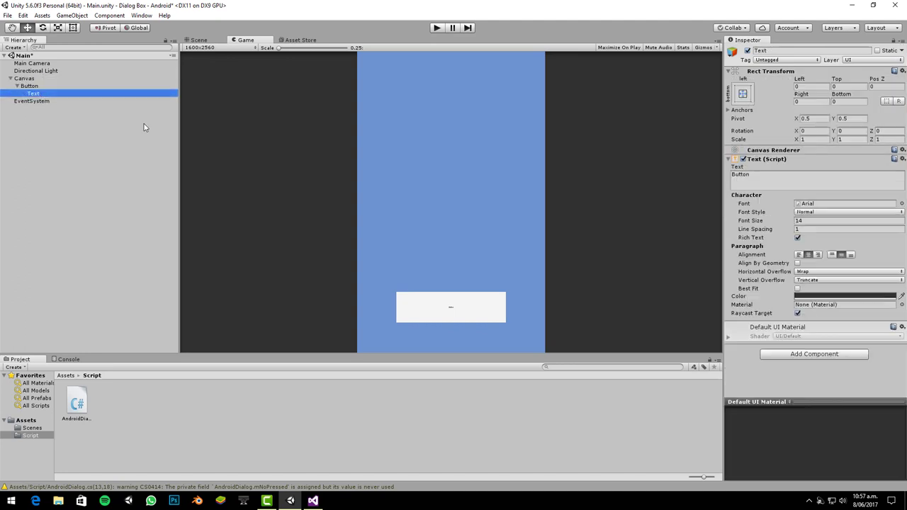
left_click(797, 289)
left_click(798, 263)
left_click(804, 306)
type("140")
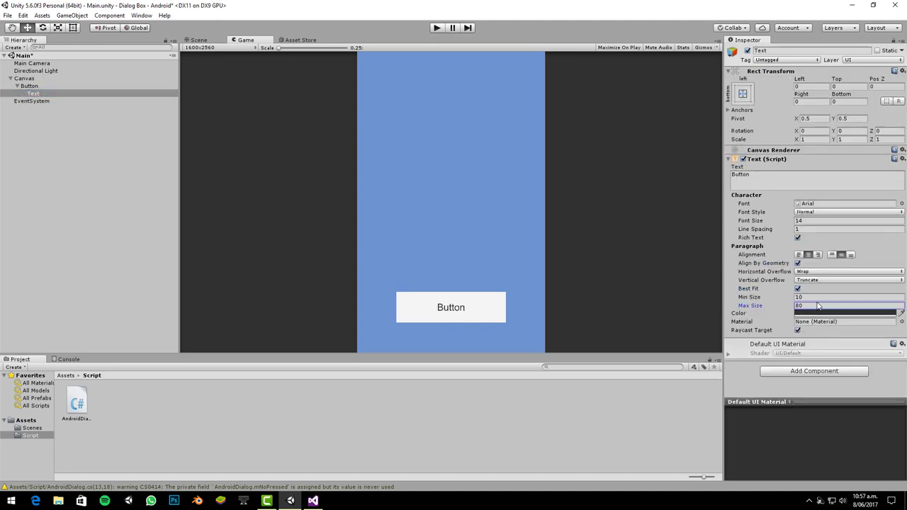
left_click_drag(792, 306, 787, 304)
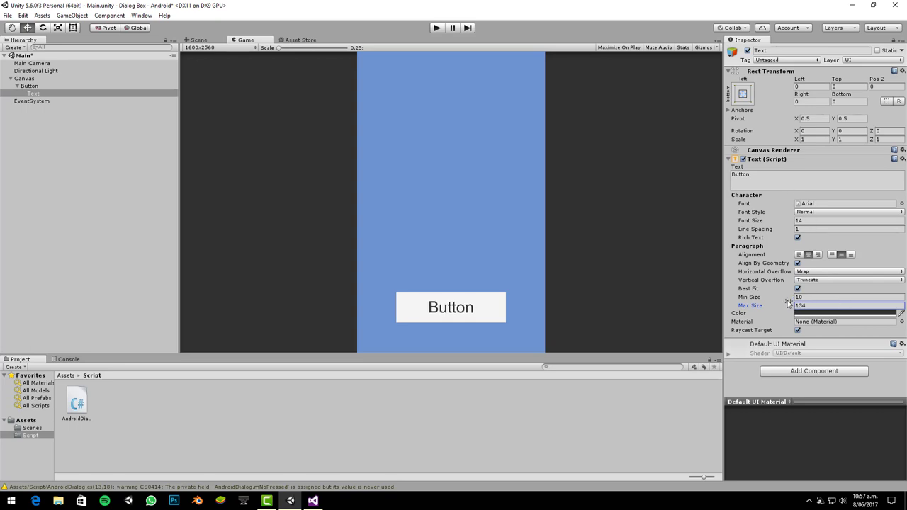
Start replacing the label wording with 'Show Dialog'.
left_click(856, 185)
type("Sh")
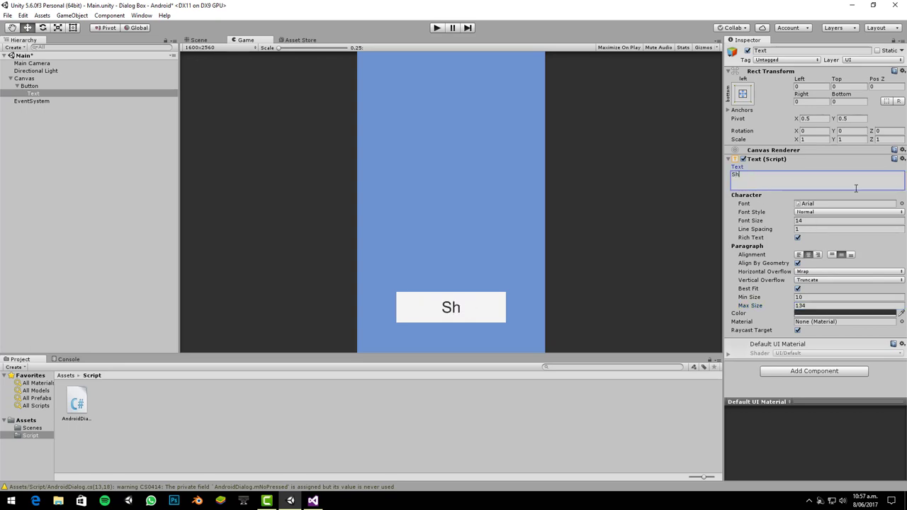
type("ow D")
type("ialo")
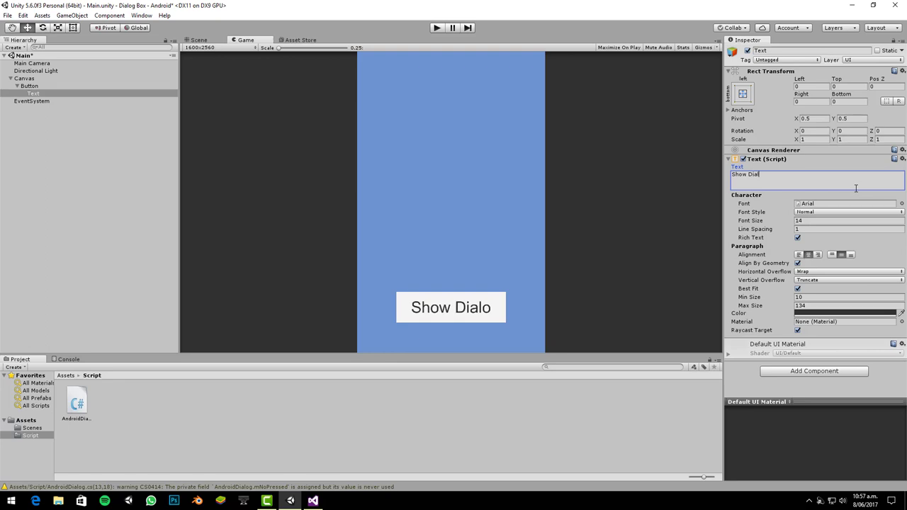
type("g")
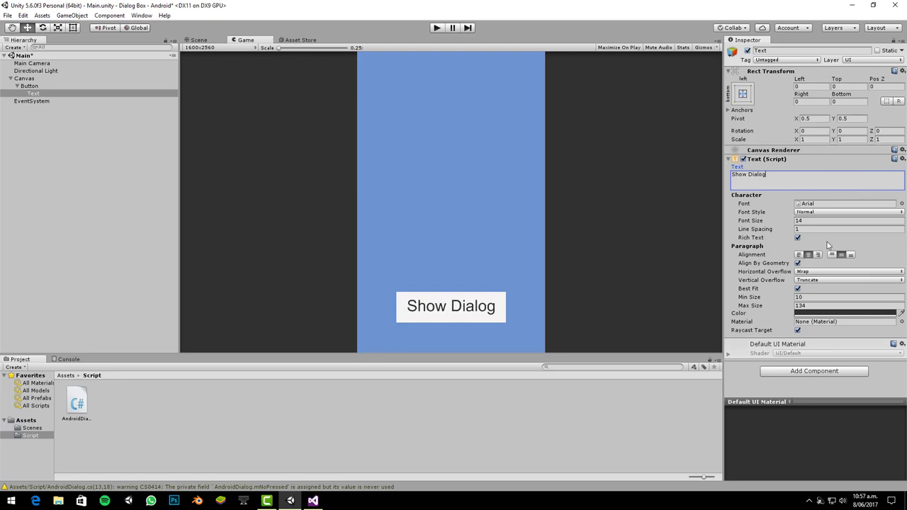
Tint the Show Dialog button's Image colour light cyan.
left_click(29, 86)
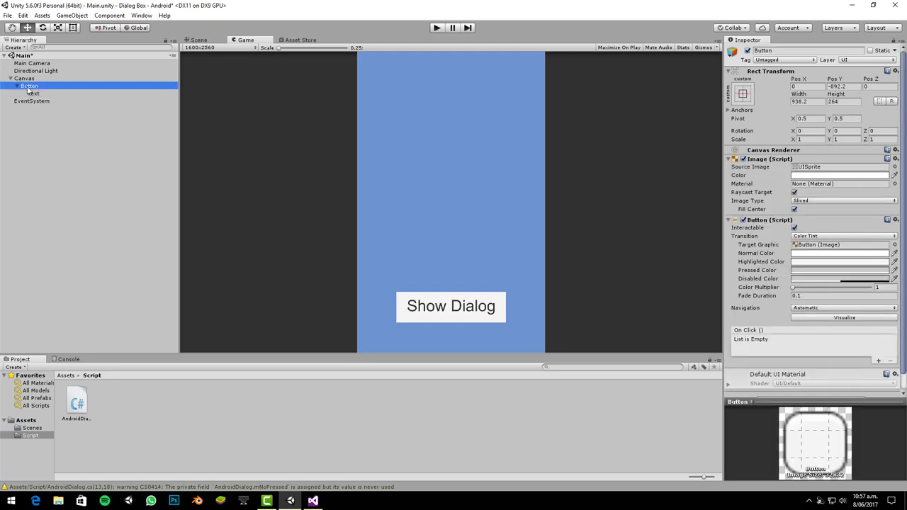
left_click(828, 176)
left_click_drag(538, 135, 548, 118)
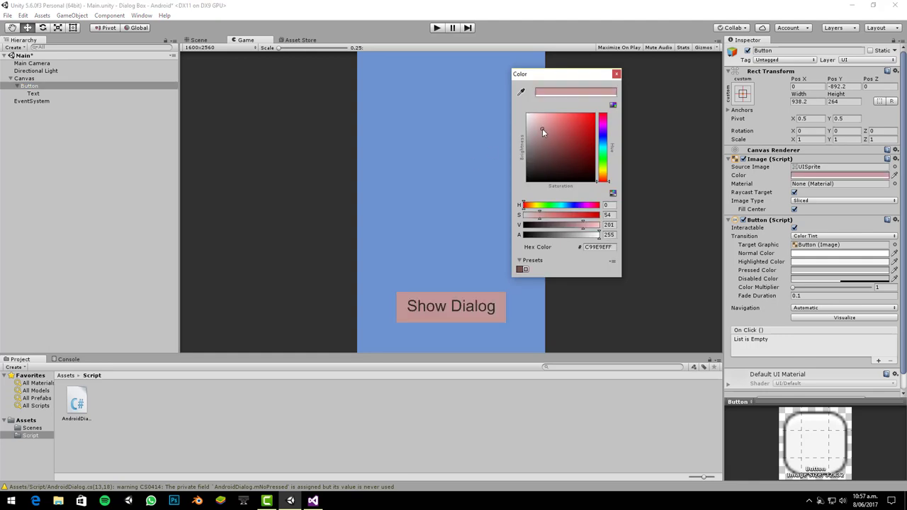
left_click(607, 148)
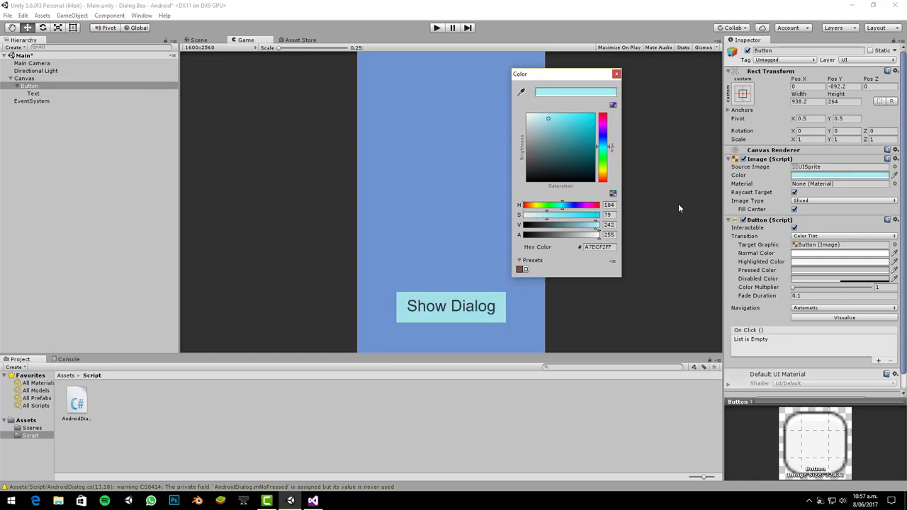
left_click(879, 363)
Add an On Click event that calls AndroidDialog.ActiDialog() on the Main Camera.
left_click(878, 363)
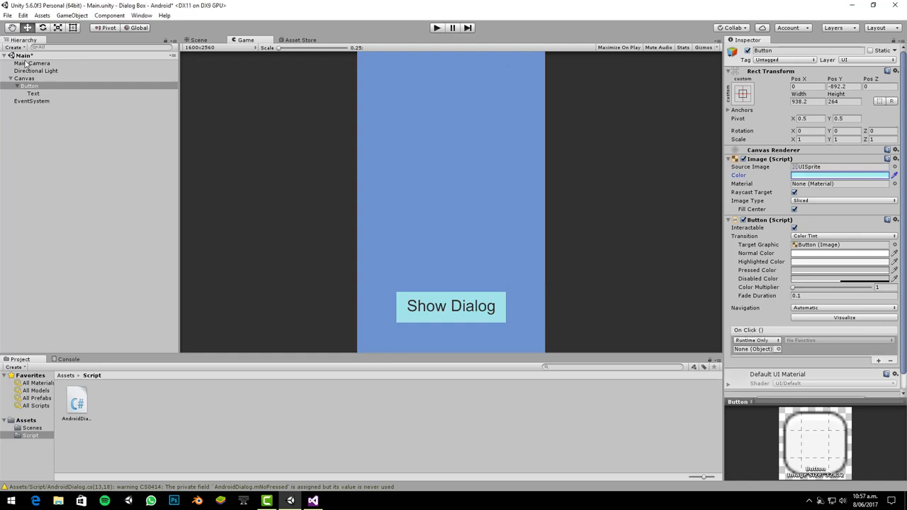
mouse_move(28, 64)
left_mouse_down()
mouse_move(801, 349)
mouse_move(755, 349)
left_mouse_up()
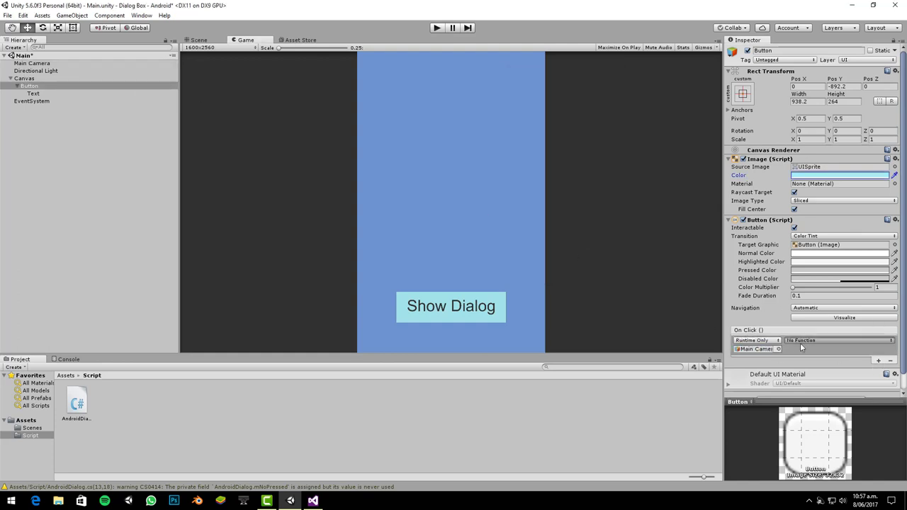
left_click(815, 341)
mouse_move(820, 429)
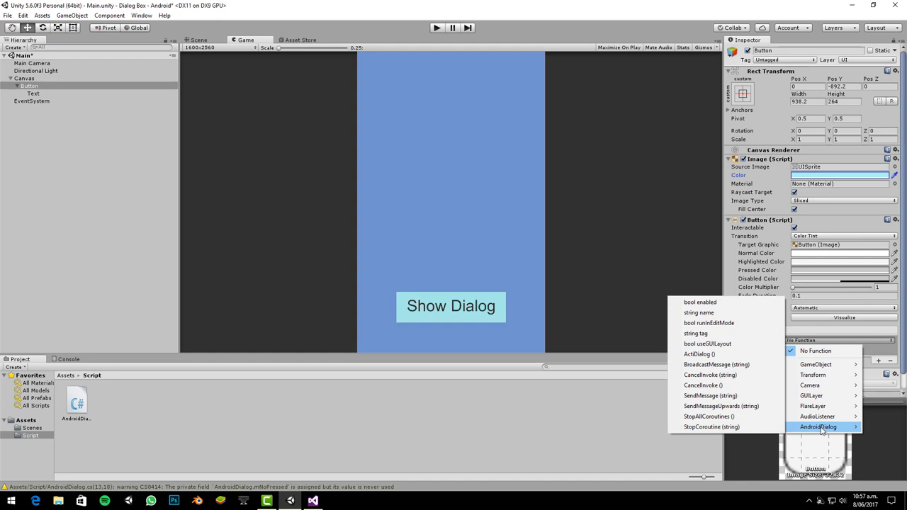
left_click(709, 355)
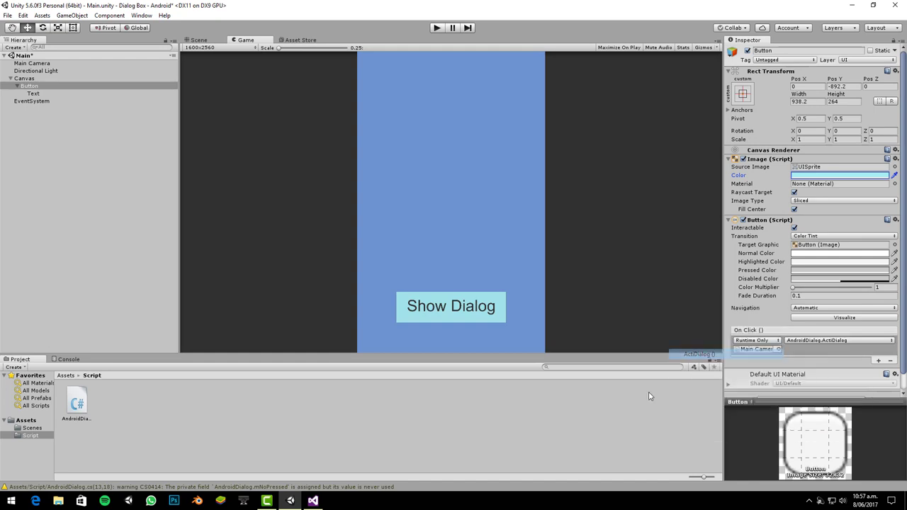
left_click(649, 396)
left_click(7, 15)
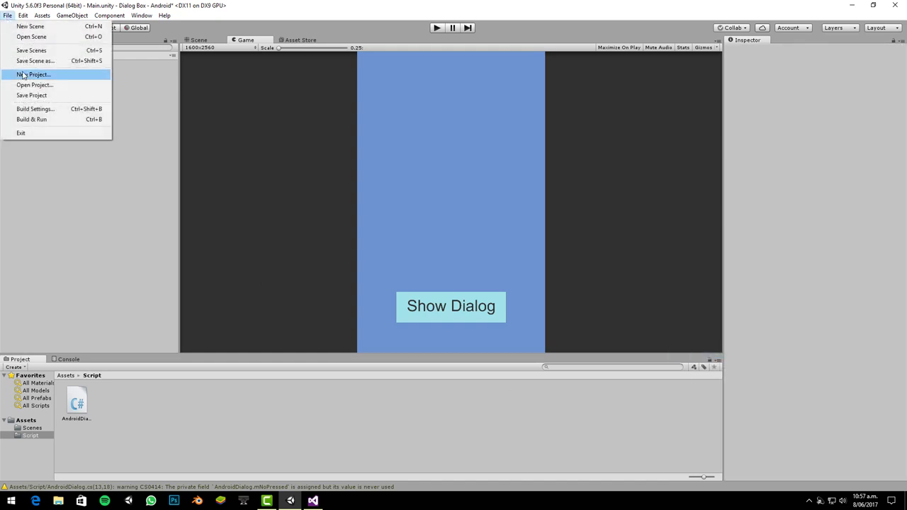
Save the scene and the project.
left_click(31, 50)
left_click(7, 15)
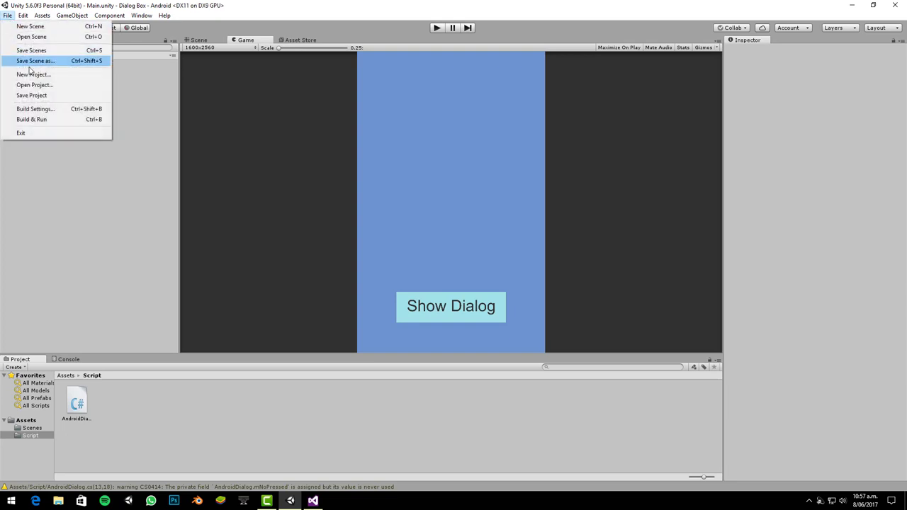
left_click(46, 98)
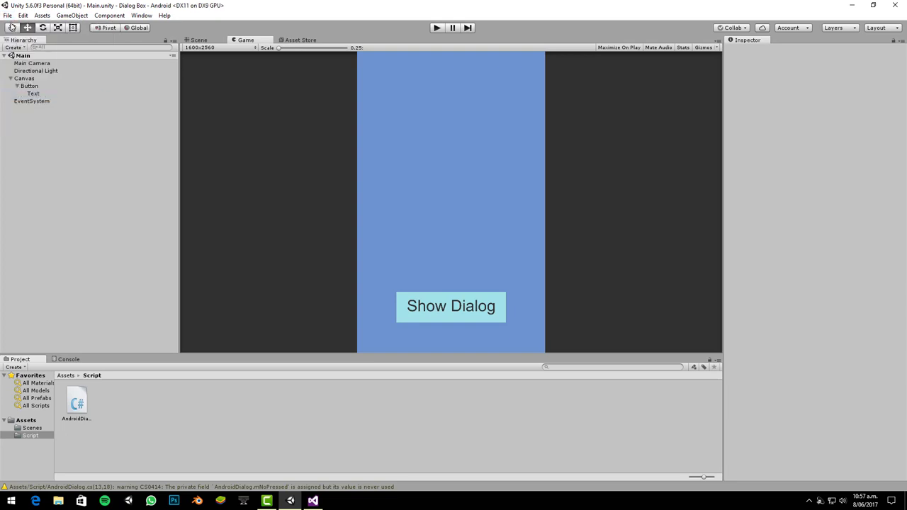
In Build Settings, check the Android Player Settings and start the build.
left_click(7, 15)
left_click(35, 108)
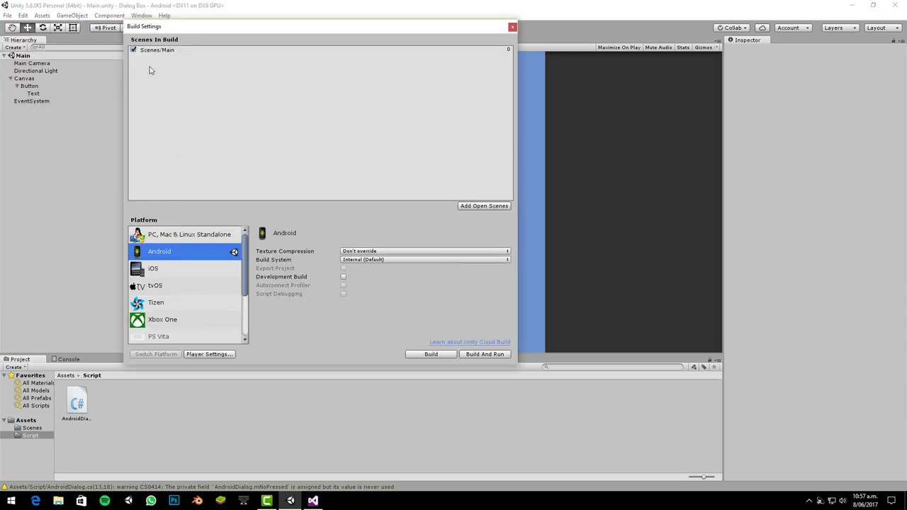
left_click(209, 355)
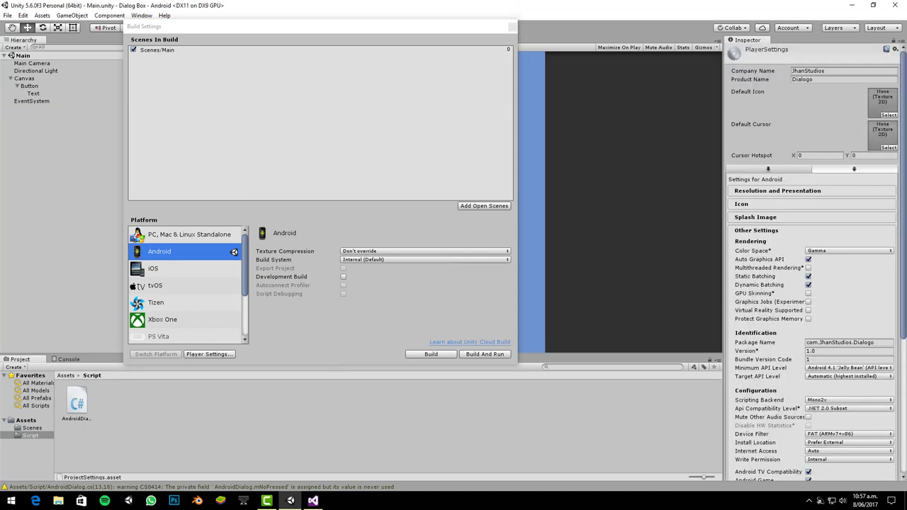
scroll(821, 262, "down", 1)
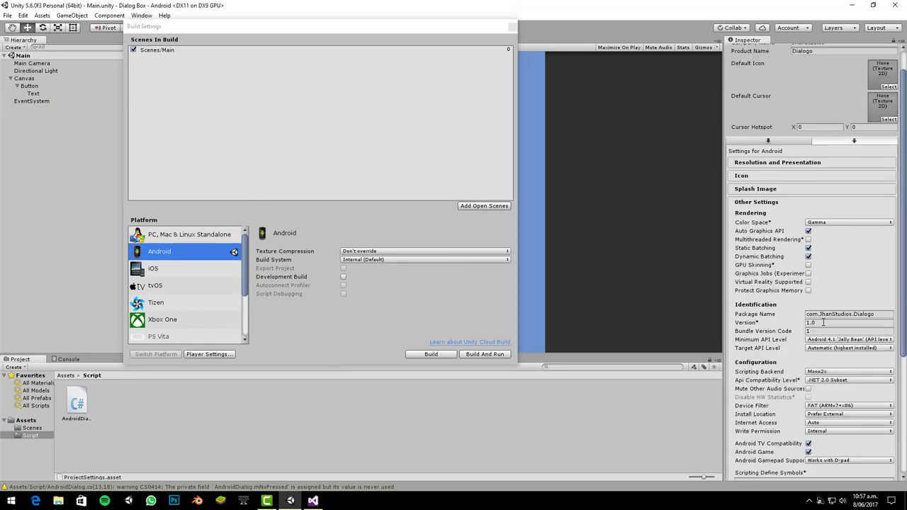
scroll(822, 305, "down", 1)
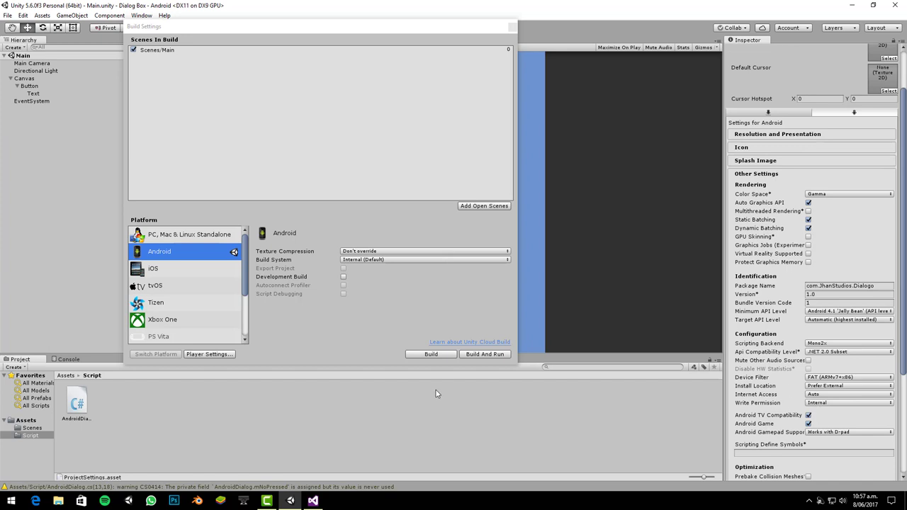
left_click(437, 356)
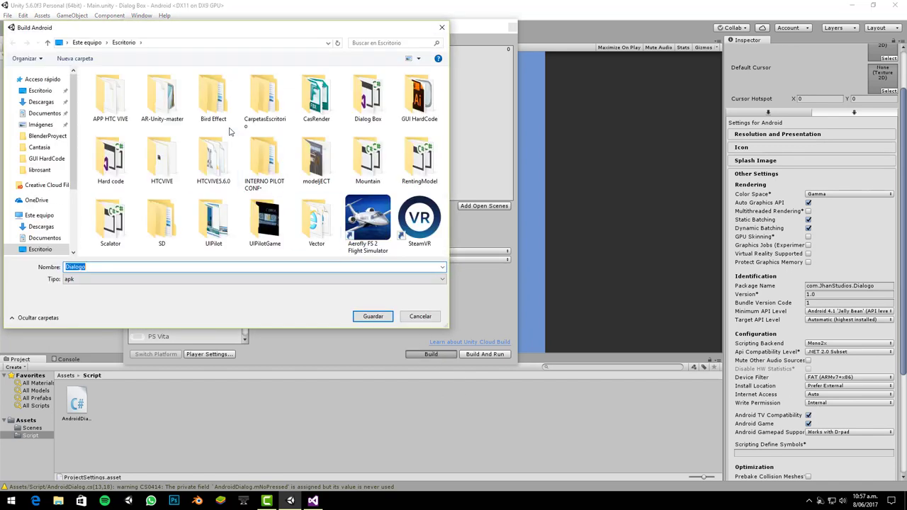
Save the apk as Dialogo in the desktop folder, building Dialogo1.0.apk.
left_click(291, 267)
left_click(373, 316)
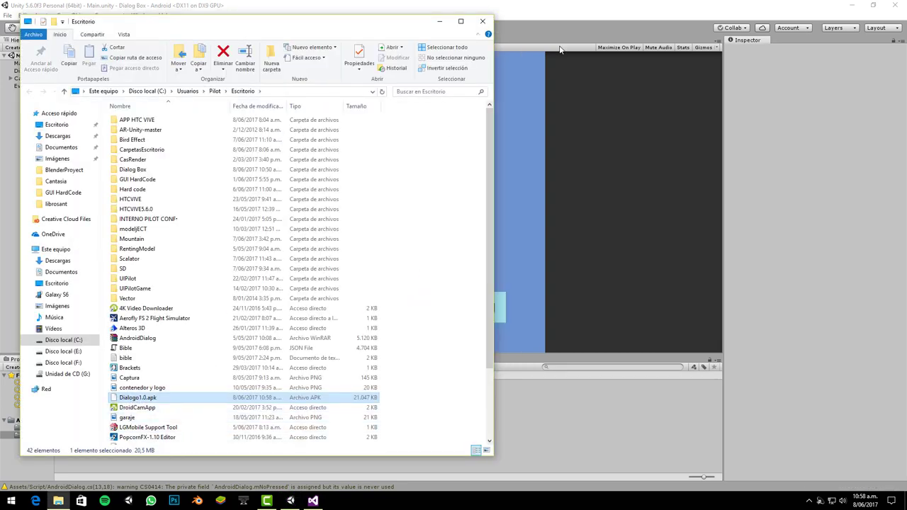
Minimize Unity and Visual Studio and move File Explorer aside.
left_click(853, 5)
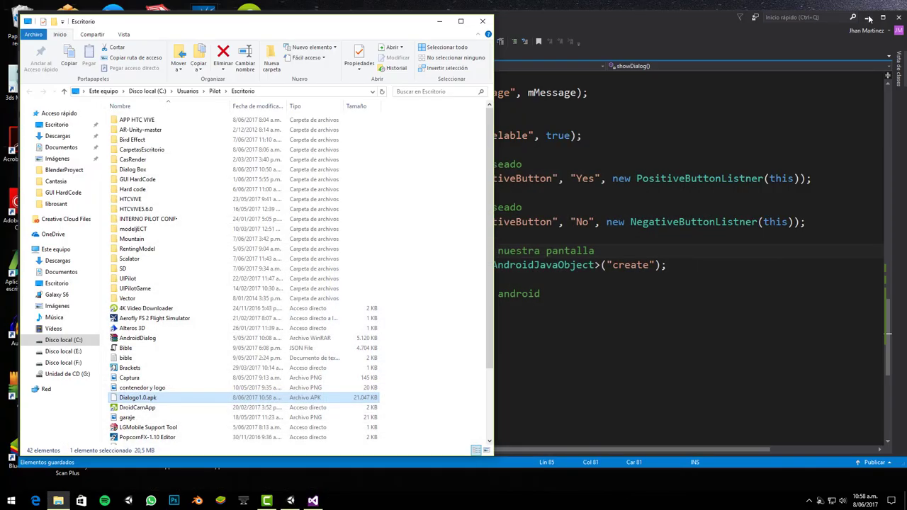
left_click(869, 18)
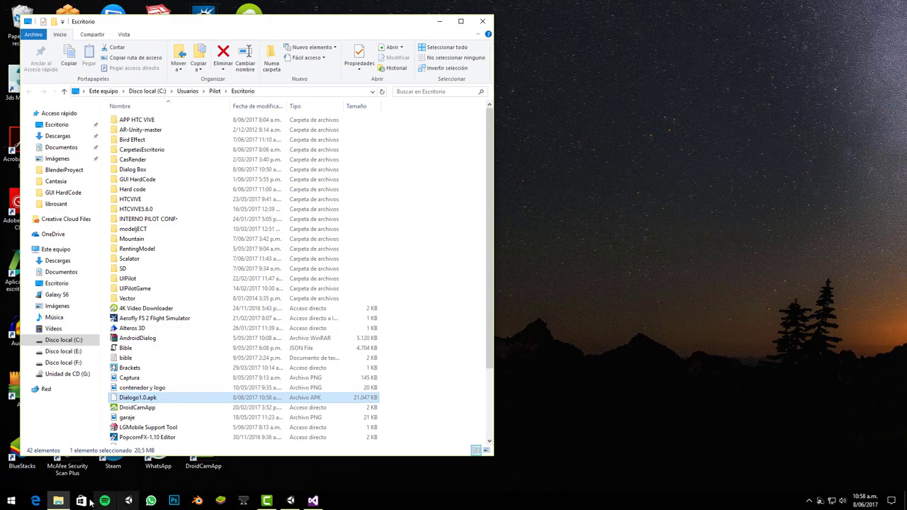
mouse_move(342, 28)
left_mouse_down()
mouse_move(498, 71)
mouse_move(615, 40)
left_mouse_up()
Launch BlueStacks from its desktop shortcut and drag Dialogo1.0.apk toward it.
left_click(28, 459)
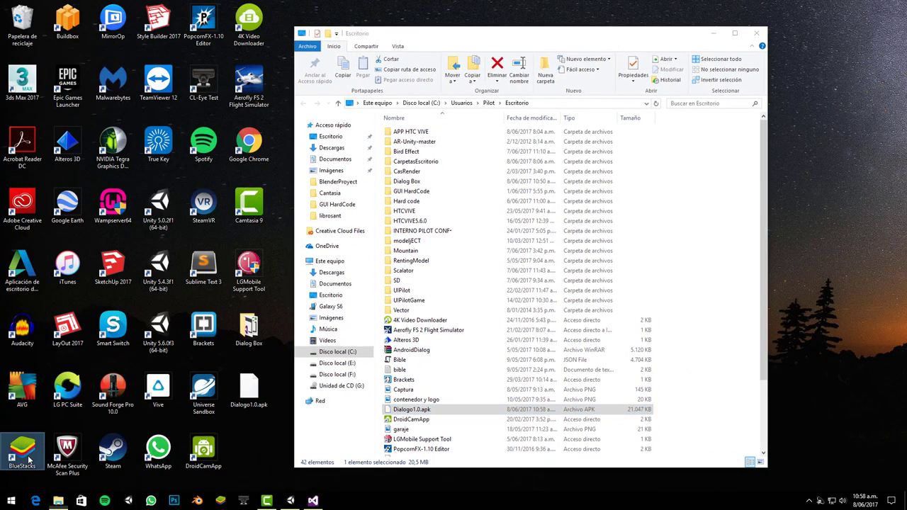
double_click(28, 459)
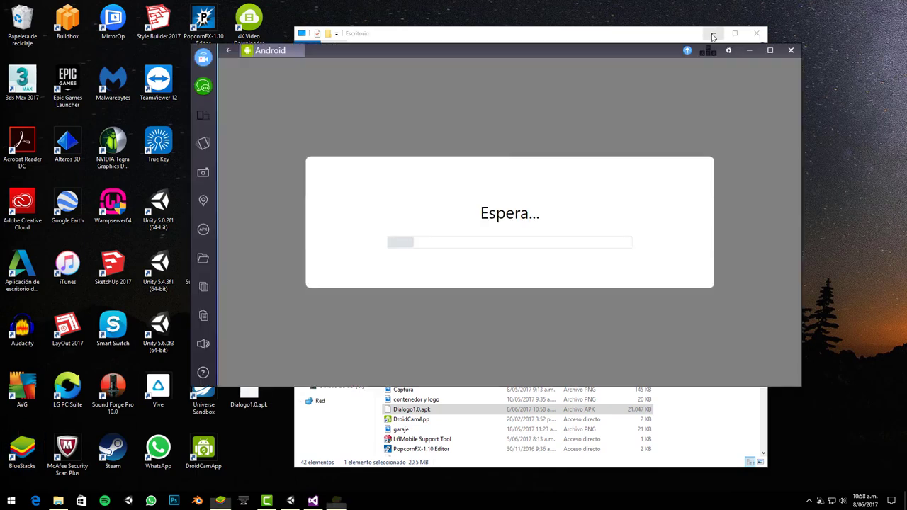
left_click_drag(412, 409, 878, 468)
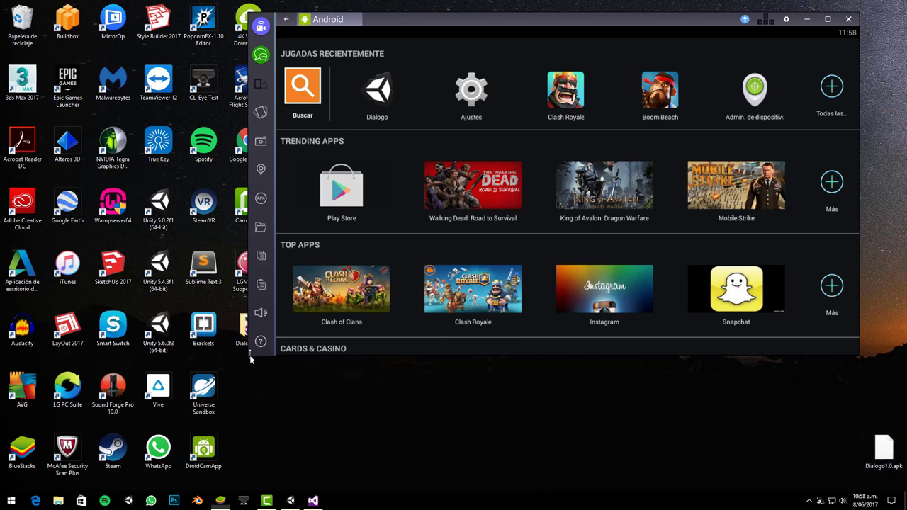
Enlarge the BlueStacks window and move it to the top-left.
left_click_drag(249, 355, 241, 420)
left_click_drag(716, 31, 472, 18)
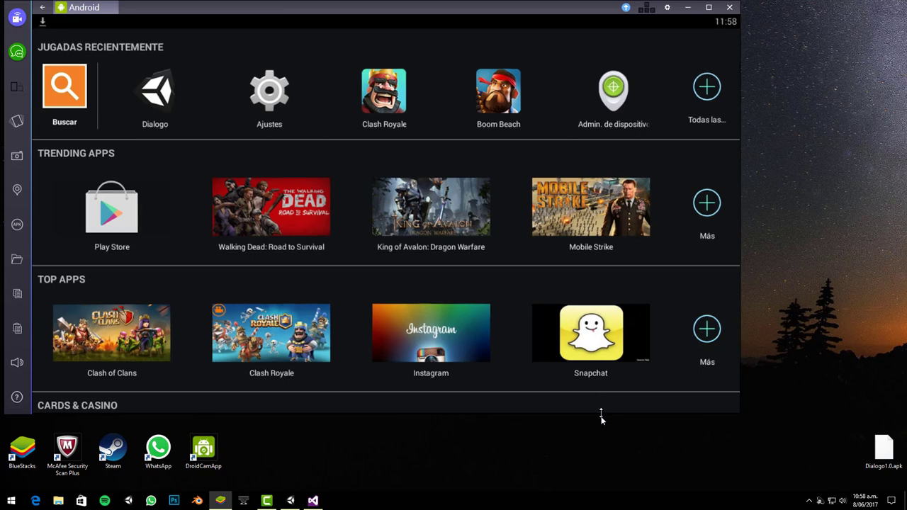
left_click_drag(601, 415, 613, 456)
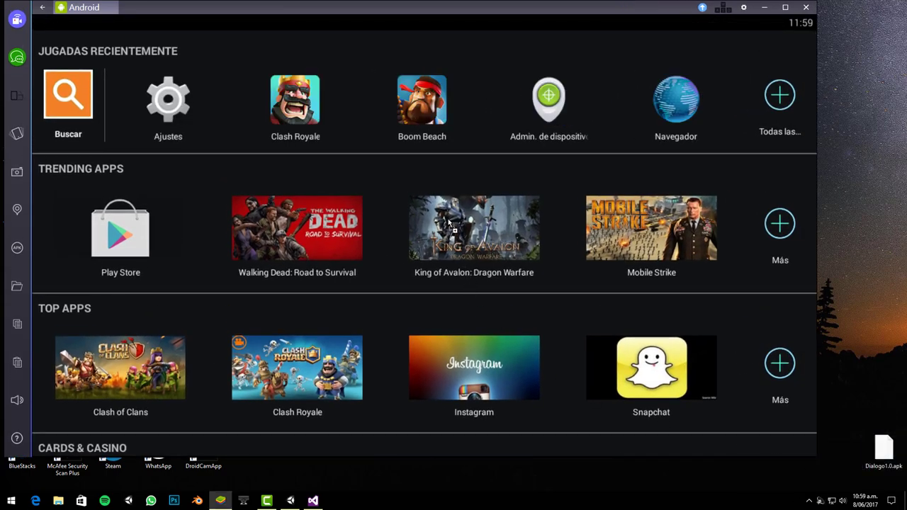
Install Dialogo1.0.apk into BlueStacks and launch Dialogo from All apps.
left_click_drag(450, 222, 450, 223)
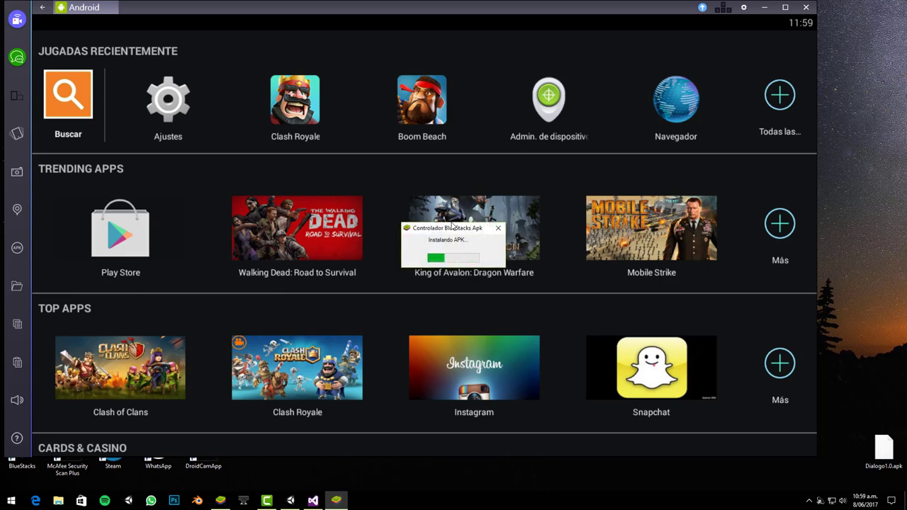
left_click(781, 112)
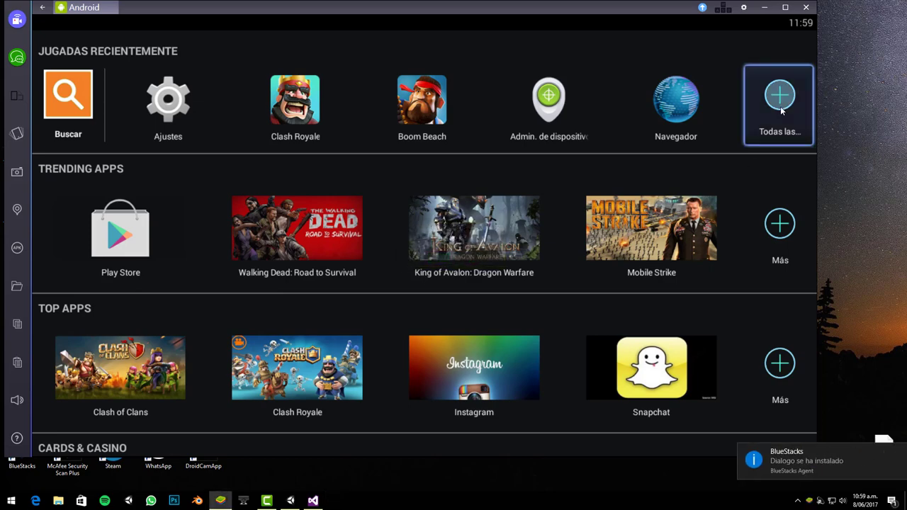
left_click(120, 207)
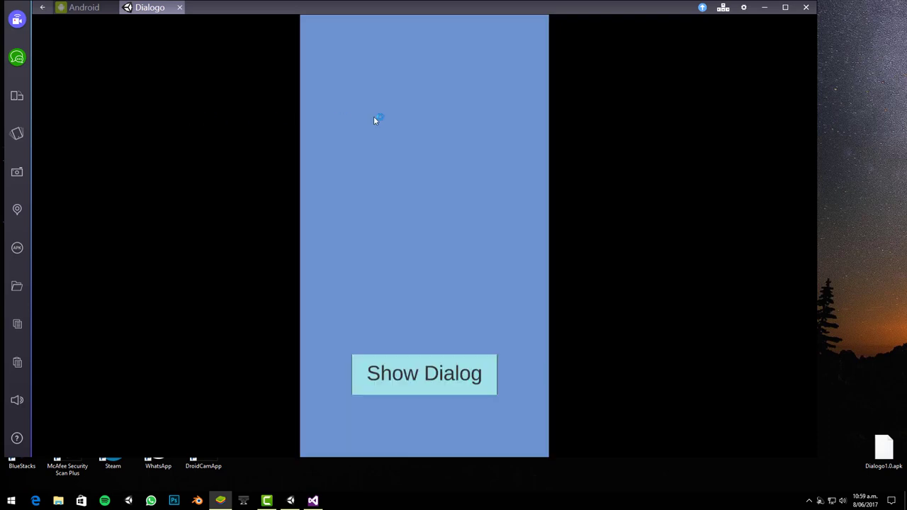
left_click(420, 376)
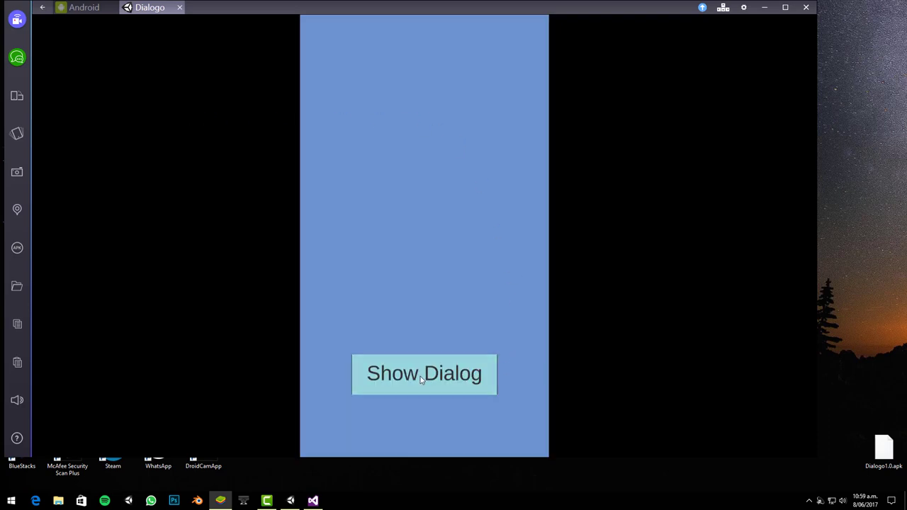
left_click(477, 248)
left_click(417, 386)
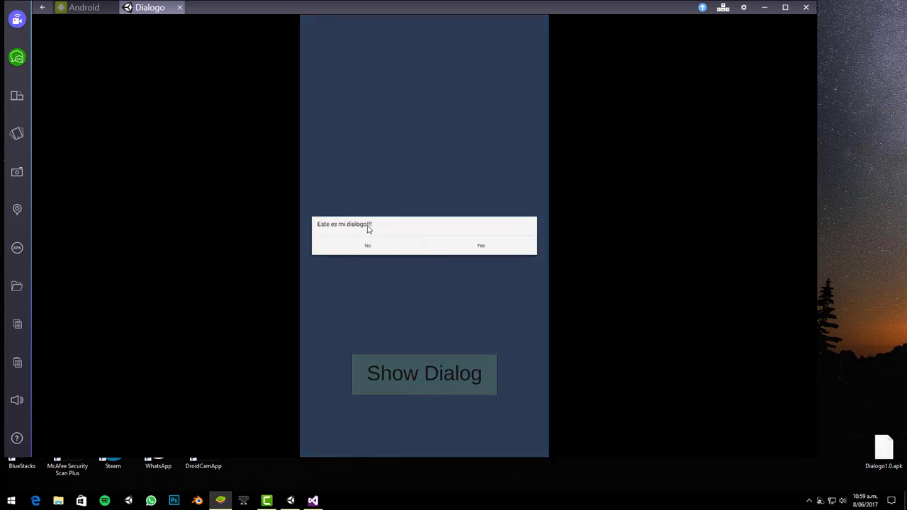
left_click(370, 247)
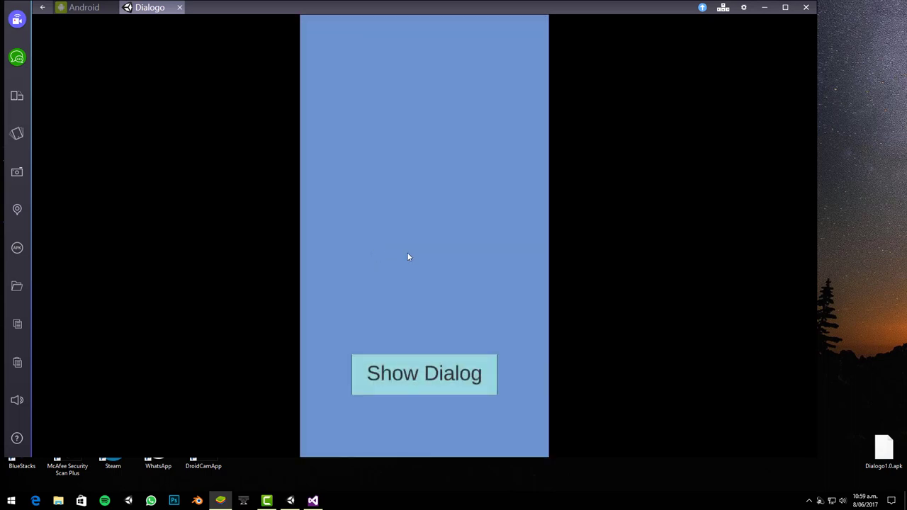
left_click(455, 392)
left_click(482, 246)
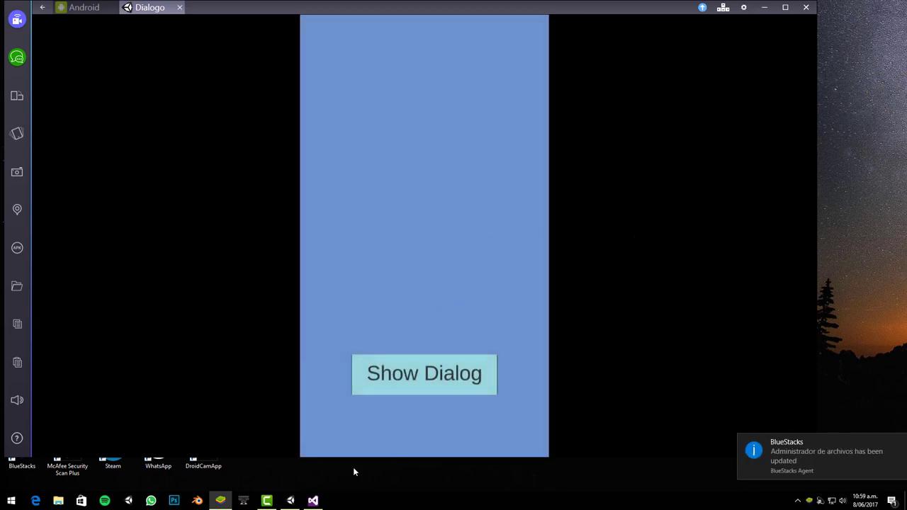
Close Unity's Build Settings, scroll up through AndroidDialog.cs, then minimize Visual Studio.
left_click(291, 500)
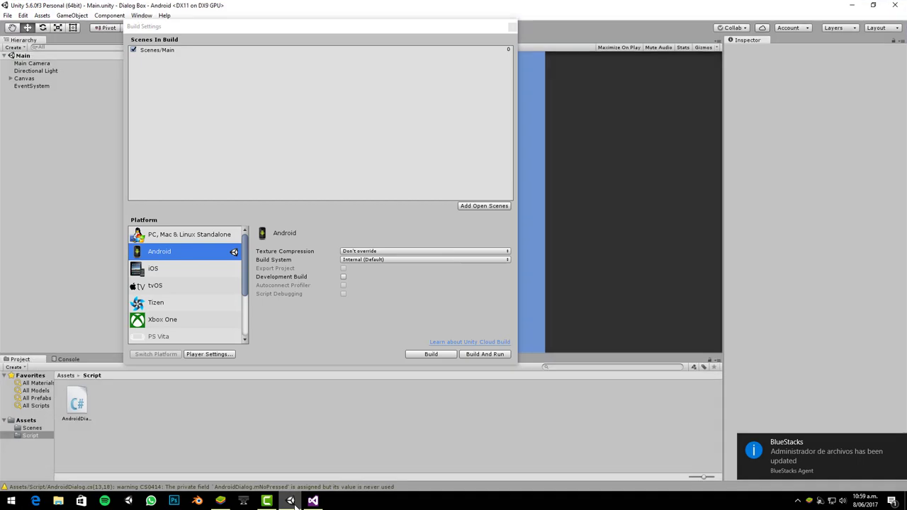
left_click(511, 30)
left_click(312, 500)
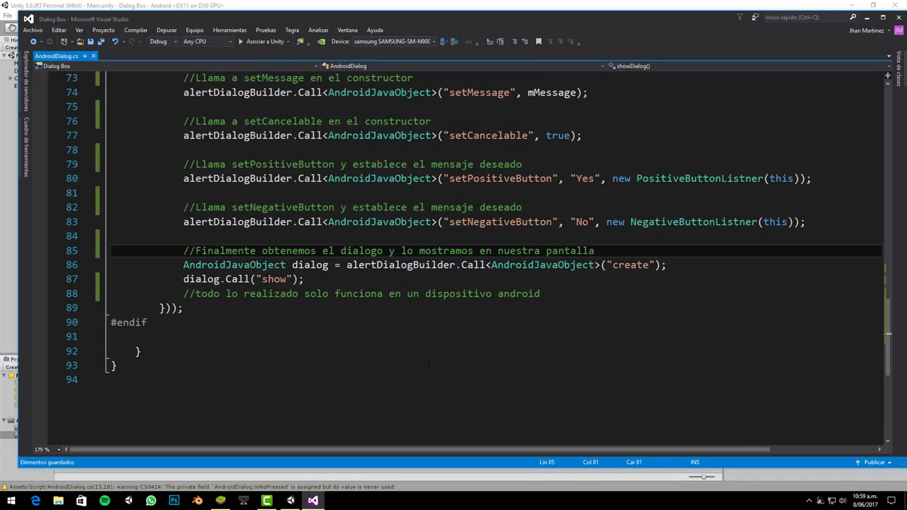
scroll(816, 271, "up", 4)
scroll(825, 234, "up", 3)
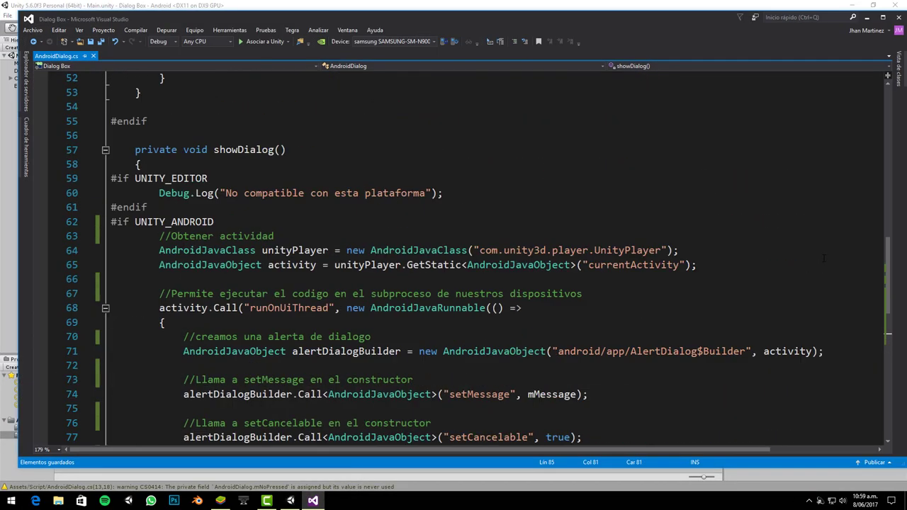
scroll(836, 184, "up", 5)
scroll(848, 135, "up", 4)
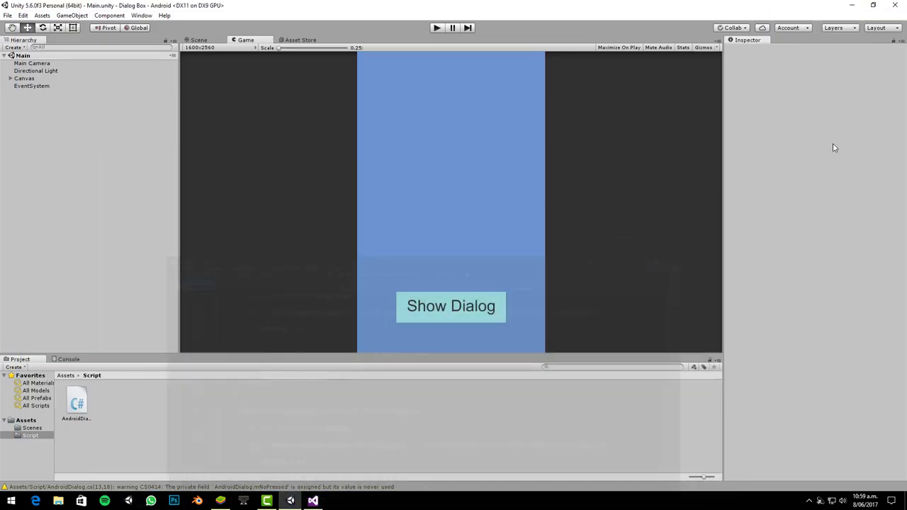
left_click(866, 17)
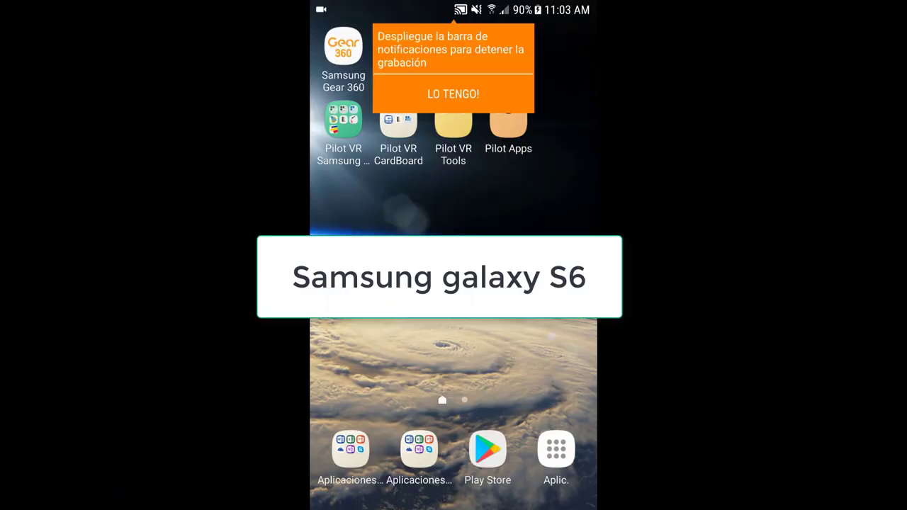
Open Dialogo1.0.apk from Mis archivos > Almacenamiento interno > APK-pruebas, then cancel the update.
left_click(556, 450)
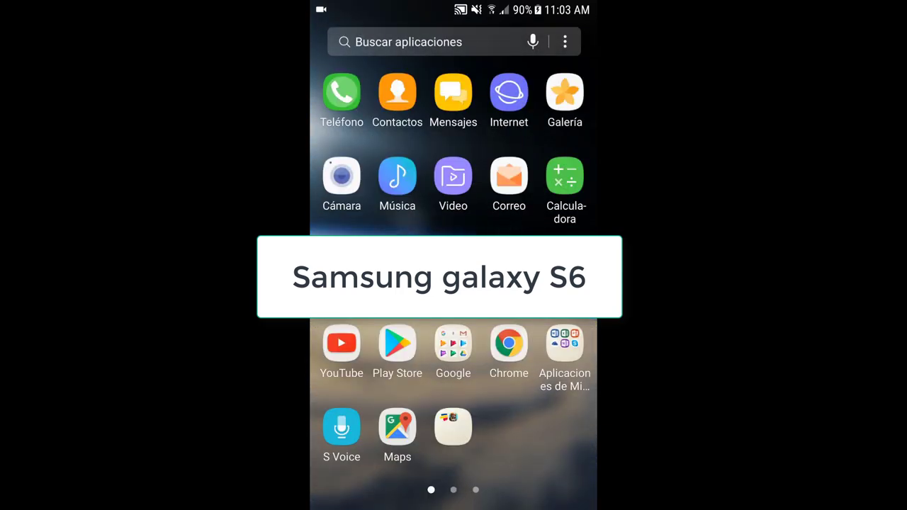
left_click(454, 425)
left_click(454, 153)
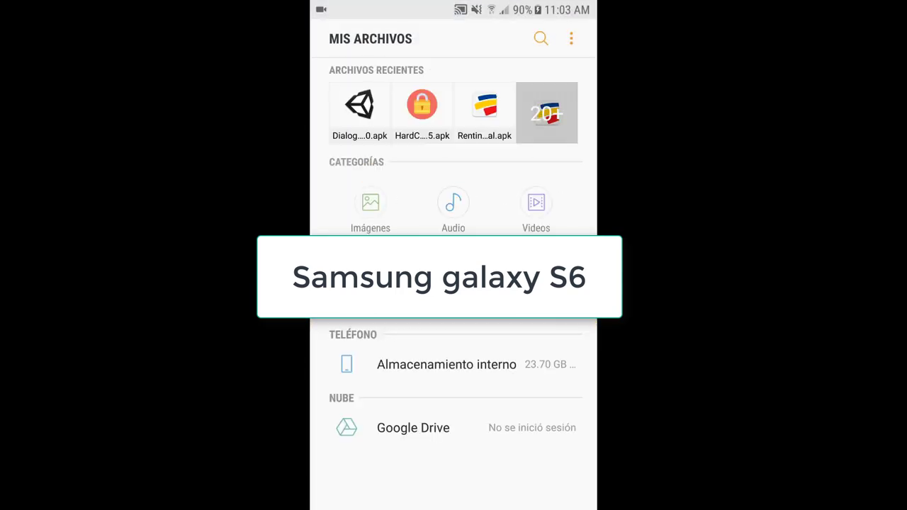
left_click(447, 364)
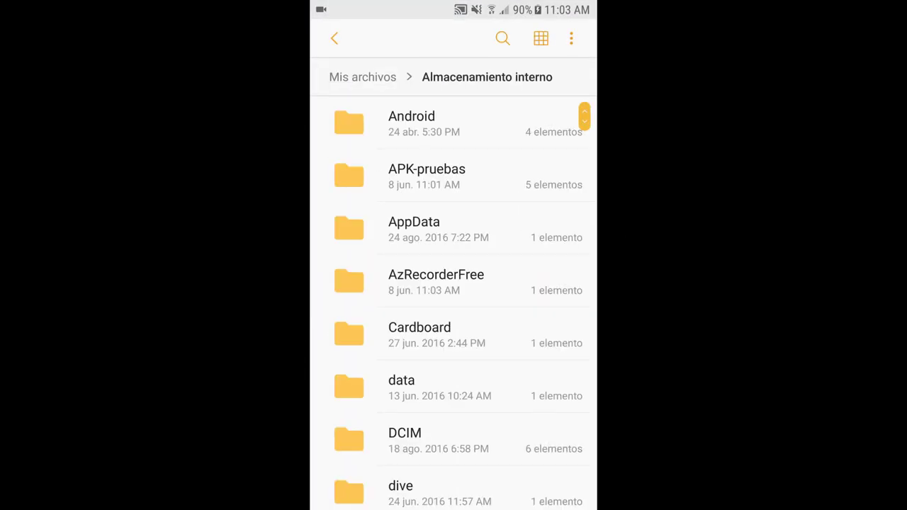
left_click(427, 176)
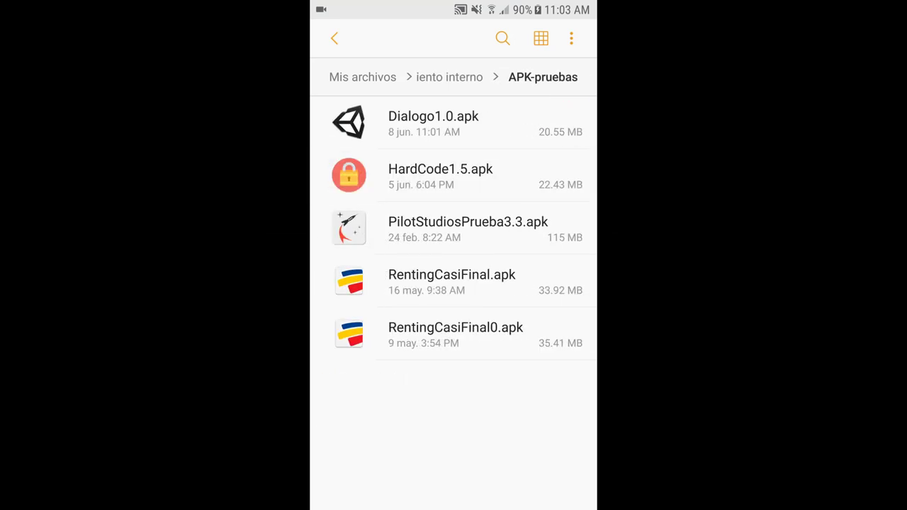
left_click(433, 123)
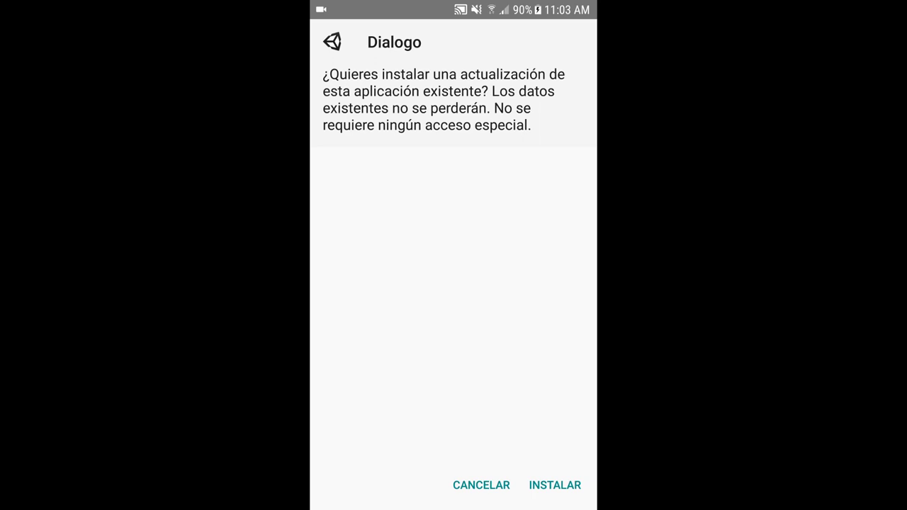
left_click(481, 485)
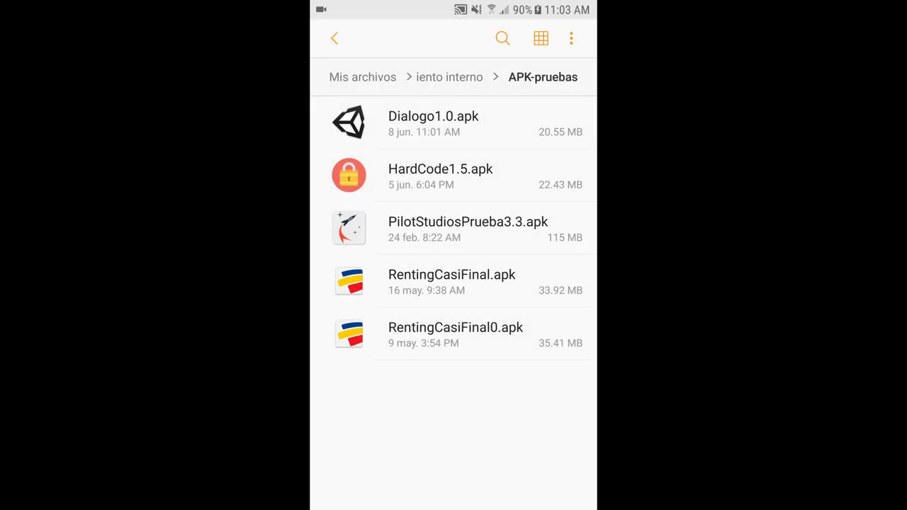
Return to the home screen and launch Dialogo from the app drawer.
left_click(450, 77)
left_click(364, 75)
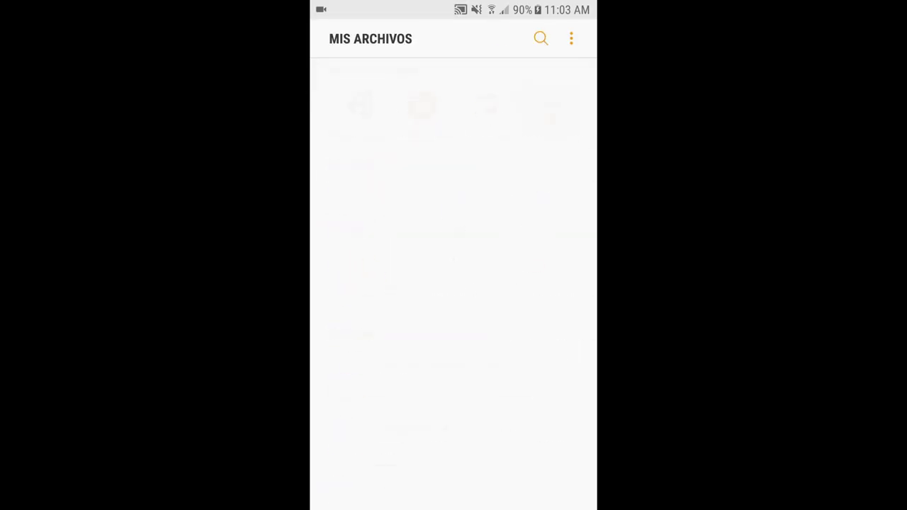
key("alt+Tab")
key("Escape")
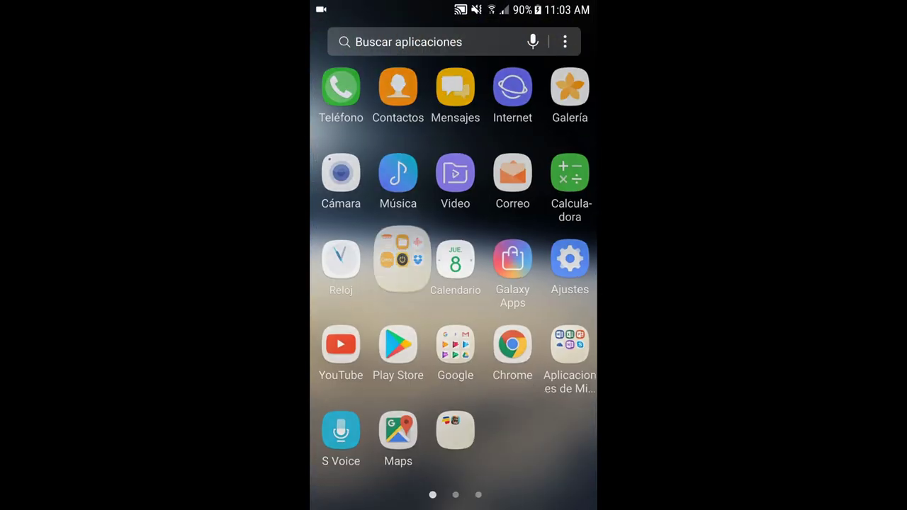
key("Escape")
left_click_drag(553, 319, 355, 319)
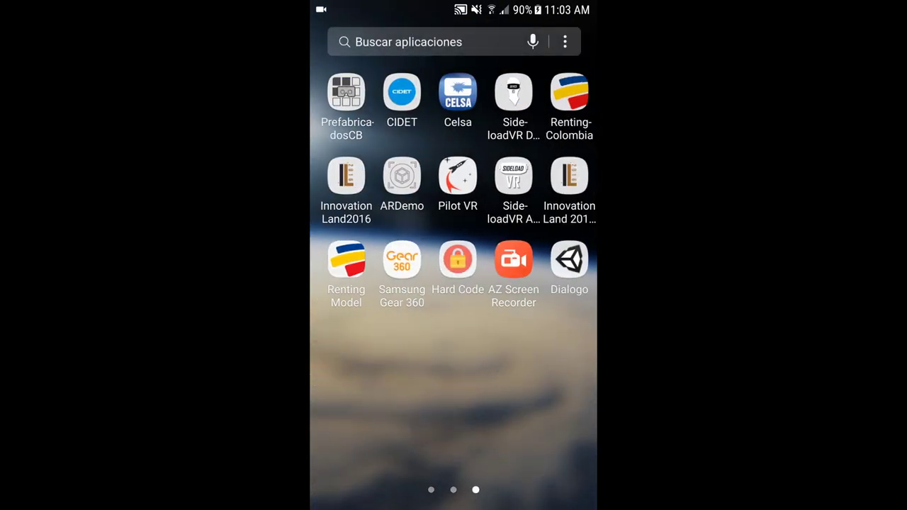
left_click(565, 259)
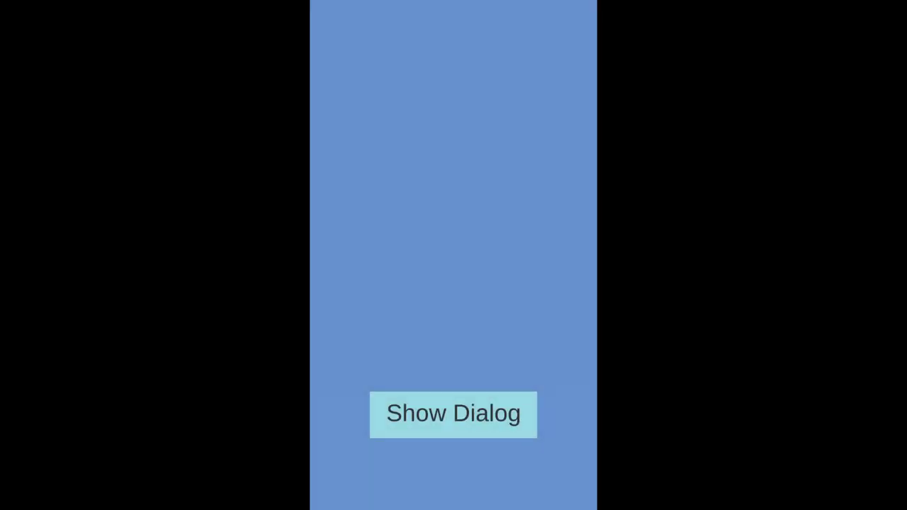
Open the 'Este es mi dialogo!!!' alert with Show Dialog three times, dismissing it between attempts.
left_click(453, 414)
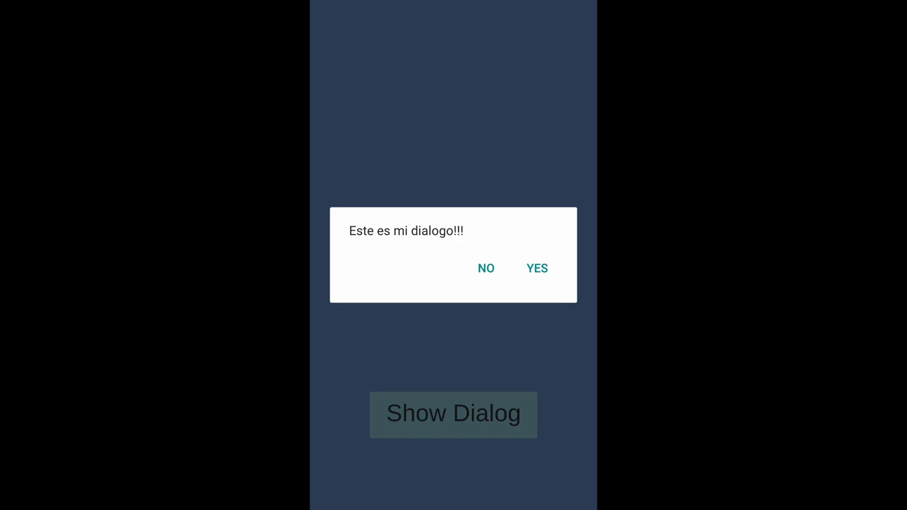
left_click(537, 268)
left_click(454, 414)
left_click(486, 268)
left_click(453, 415)
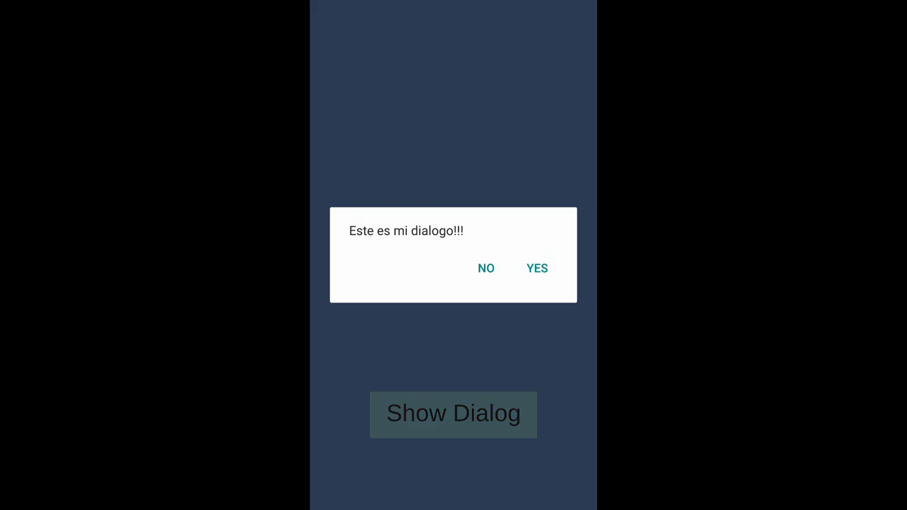